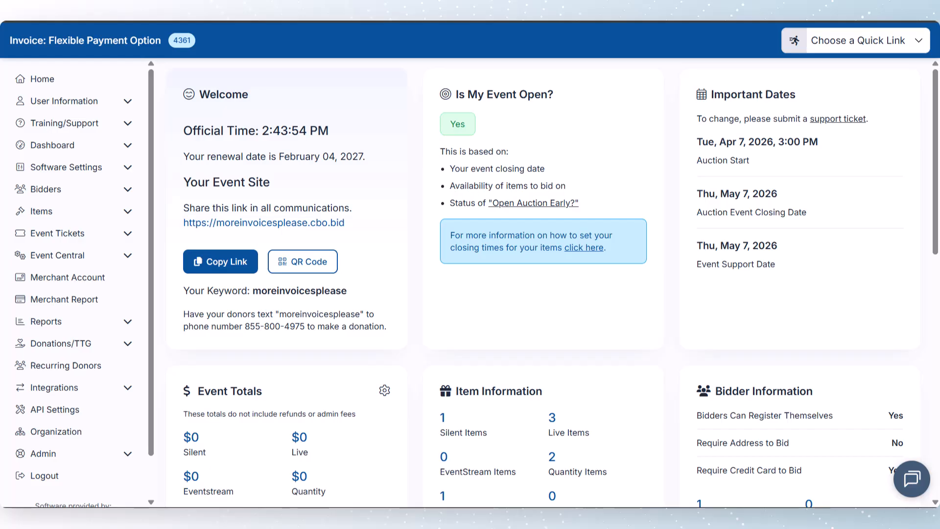
Open the ticket page settings under Event Tickets and expand Payment Types to check the Send Invoice setting.
click(117, 235)
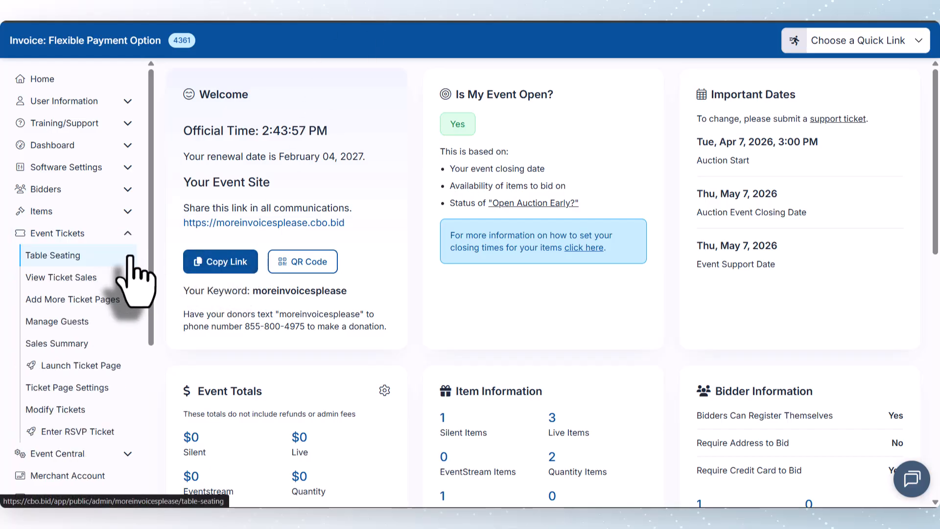
click(119, 391)
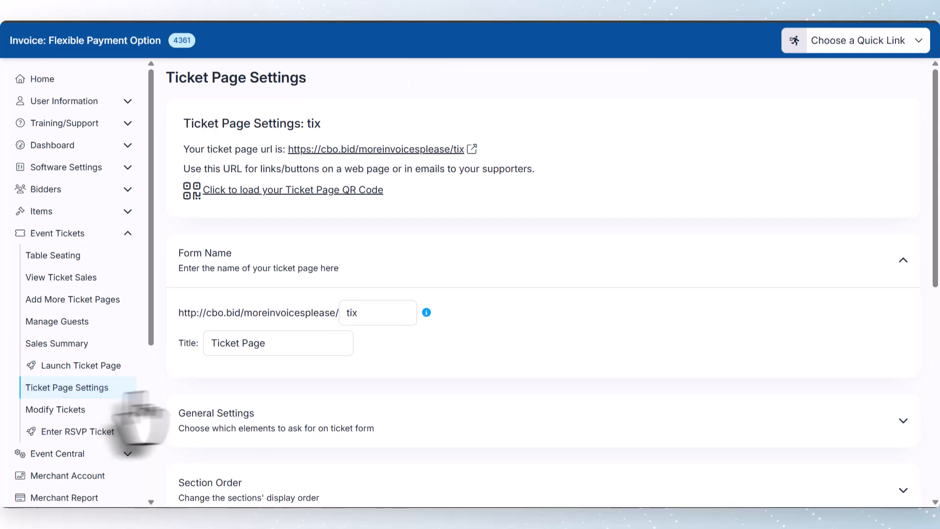
click(728, 267)
scroll(730, 268, down, 5)
scroll(732, 270, down, 2)
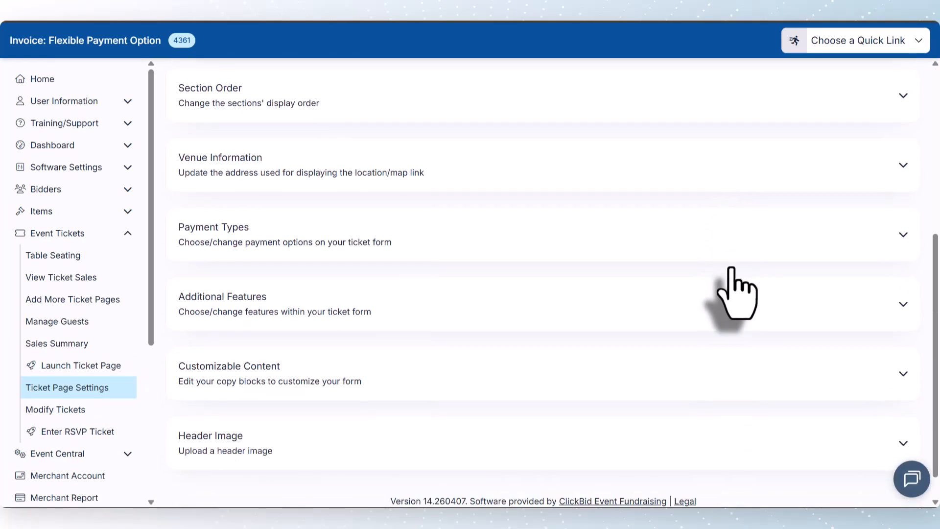
click(731, 251)
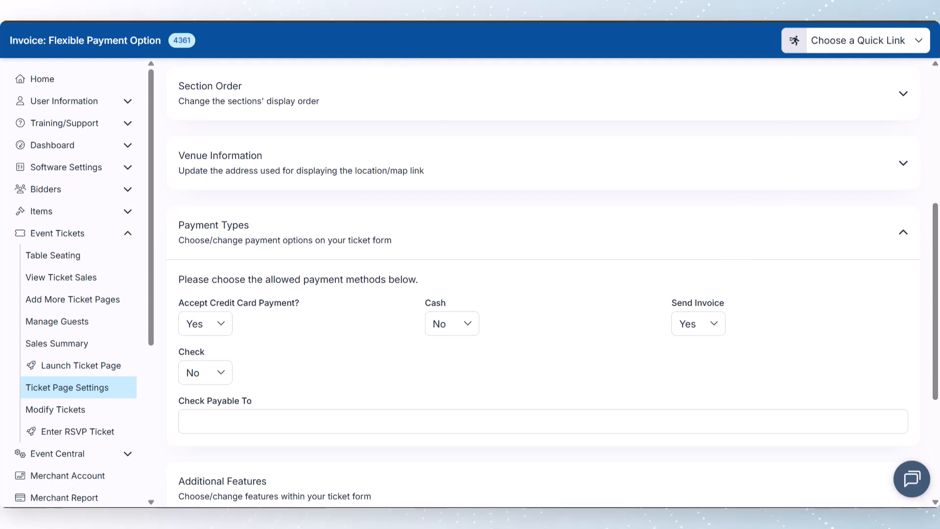
On the ticket checkout page, submit the General Admission order with Send Me an Invoice, confirm it and review the order details.
click(215, 22)
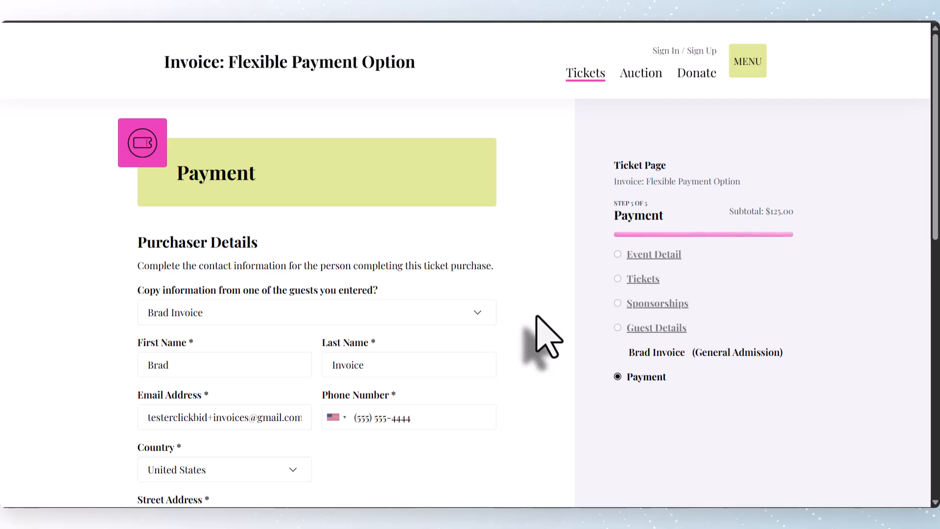
scroll(503, 288, down, 10)
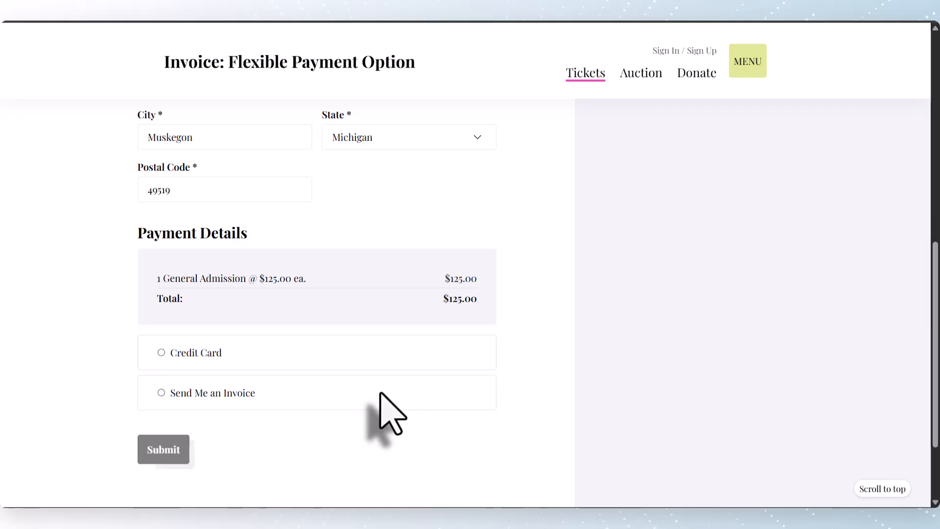
click(162, 392)
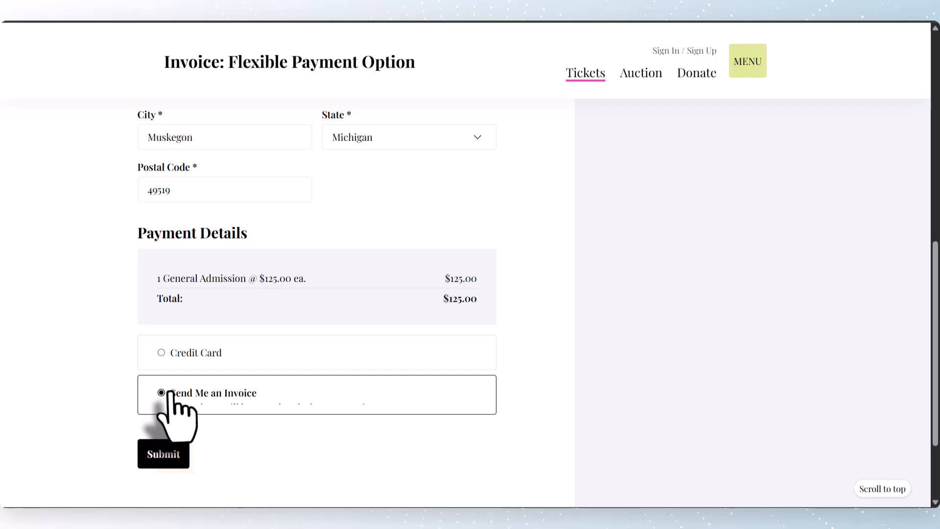
scroll(367, 423, down, 1)
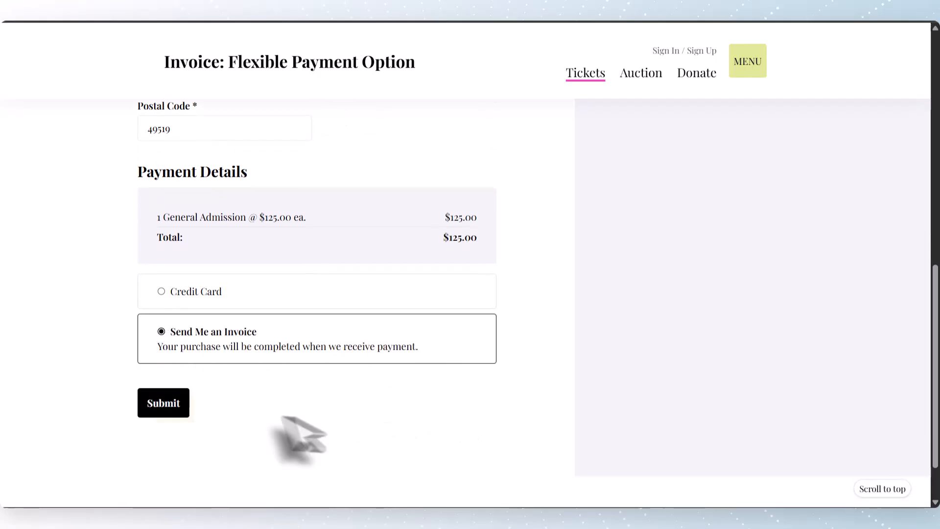
click(182, 411)
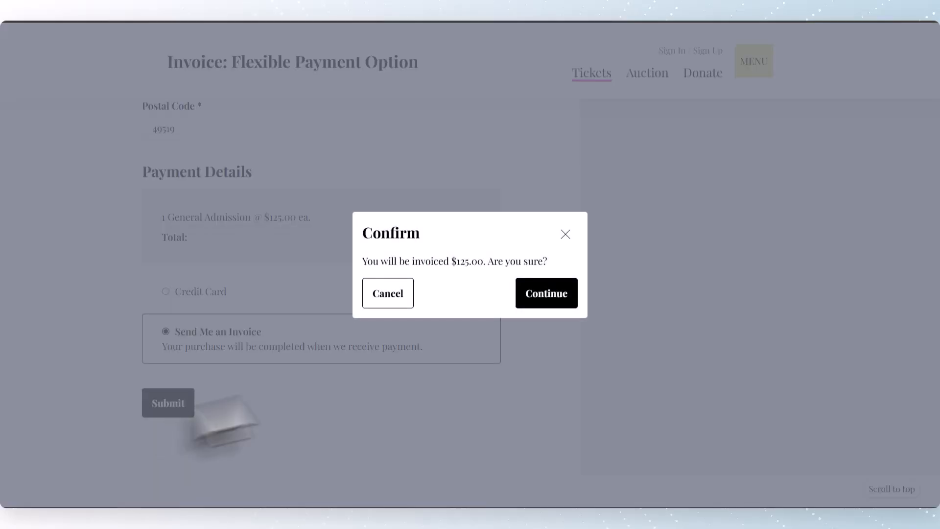
click(542, 294)
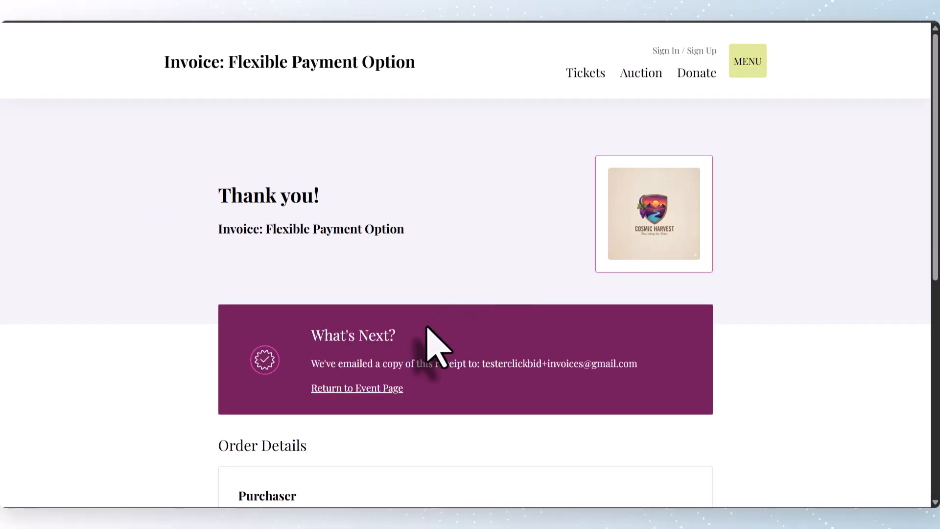
scroll(431, 343, down, 6)
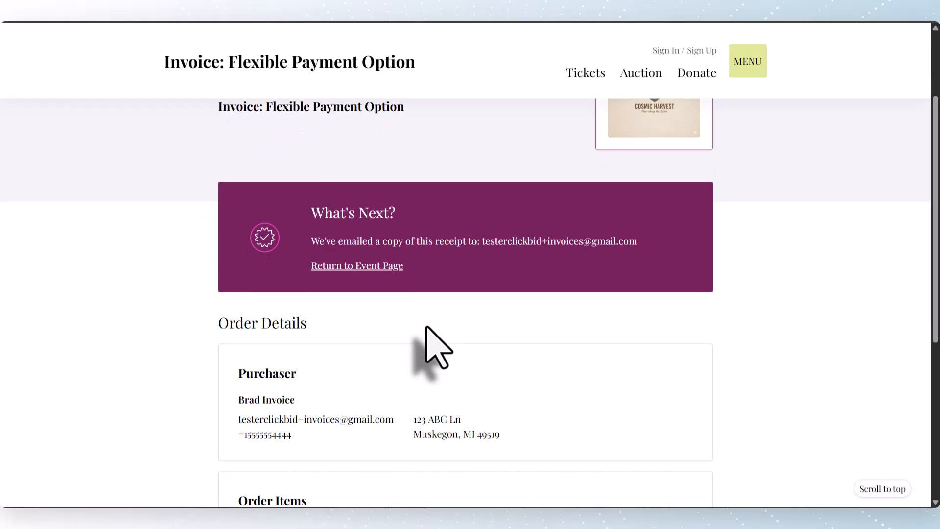
scroll(702, 426, down, 3)
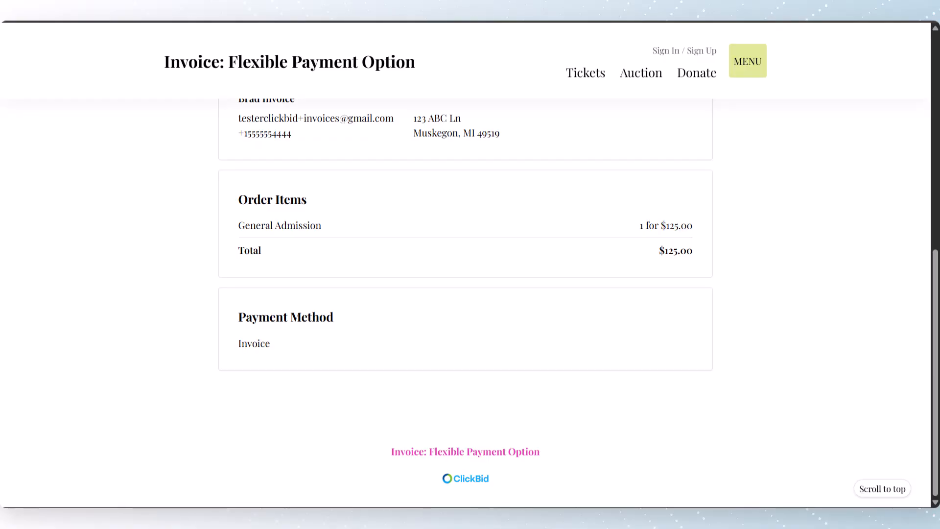
Switch to Gmail, open the invoice linked in the ticket purchase email and review its purchaser and payment details.
click(348, 3)
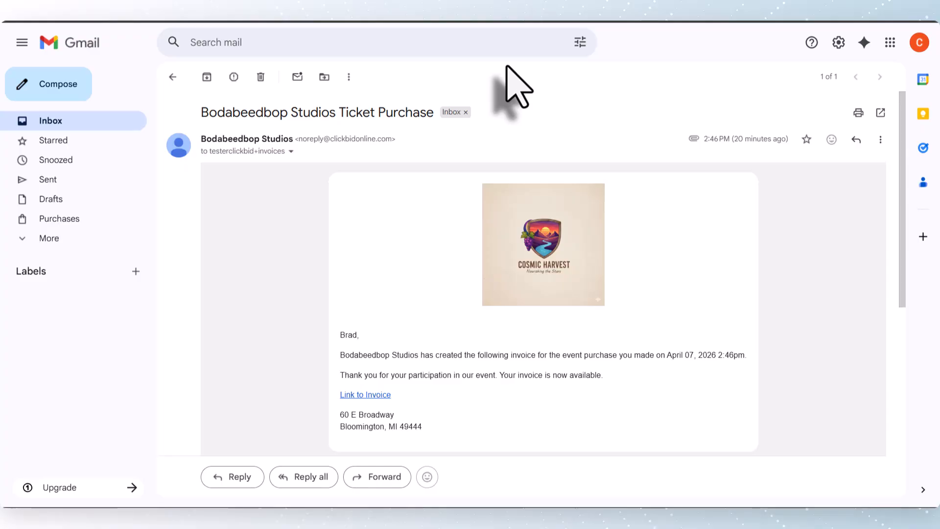
click(370, 397)
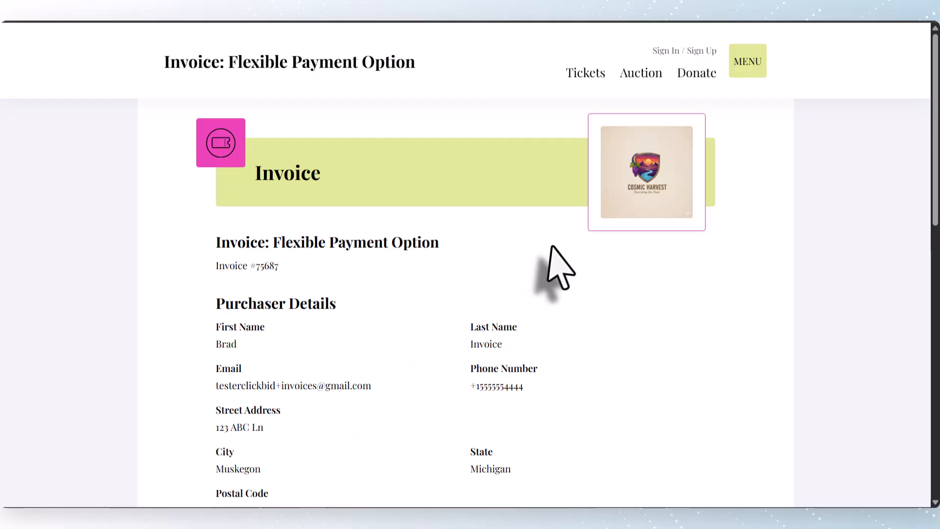
scroll(208, 225, down, 7)
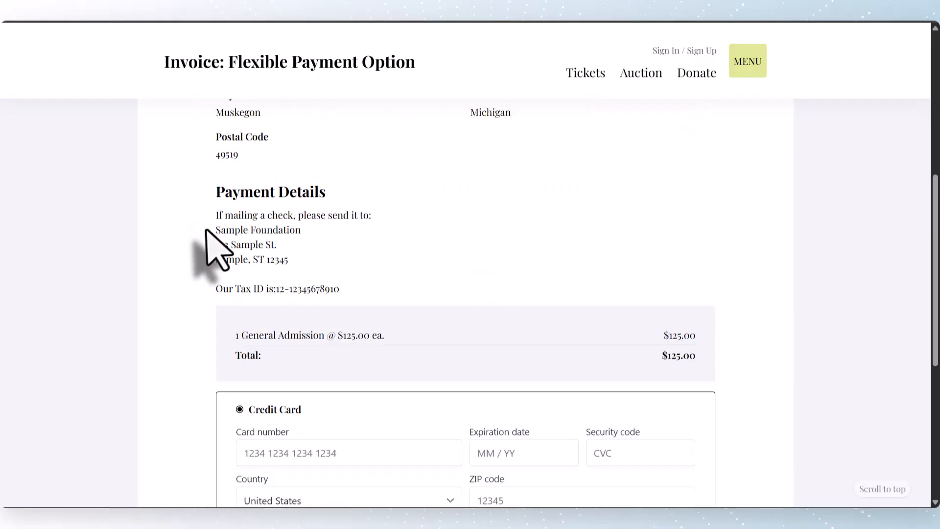
scroll(202, 231, down, 4)
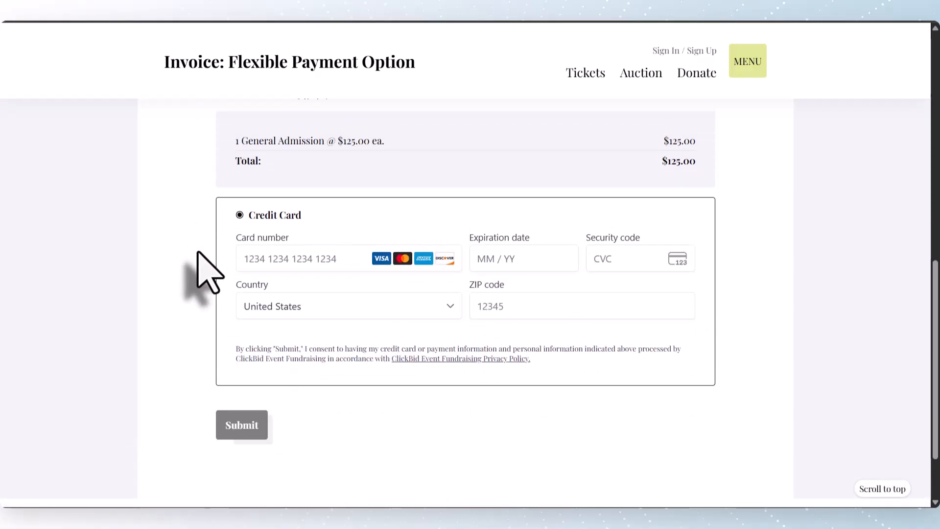
scroll(198, 251, up, 10)
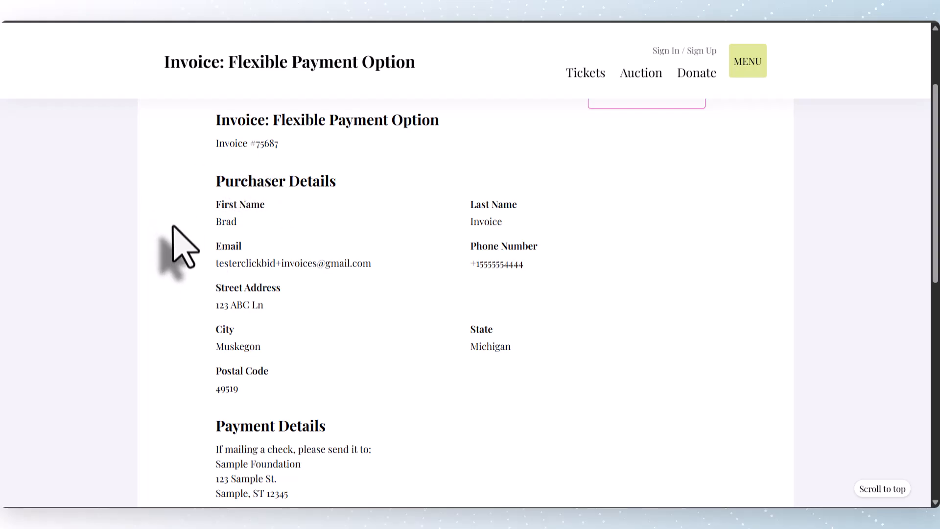
scroll(168, 279, down, 4)
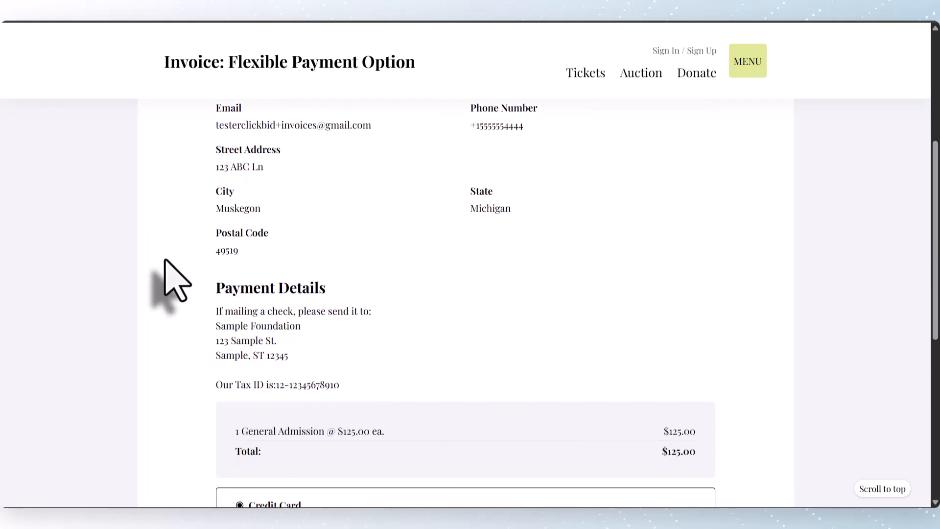
scroll(205, 362, down, 1)
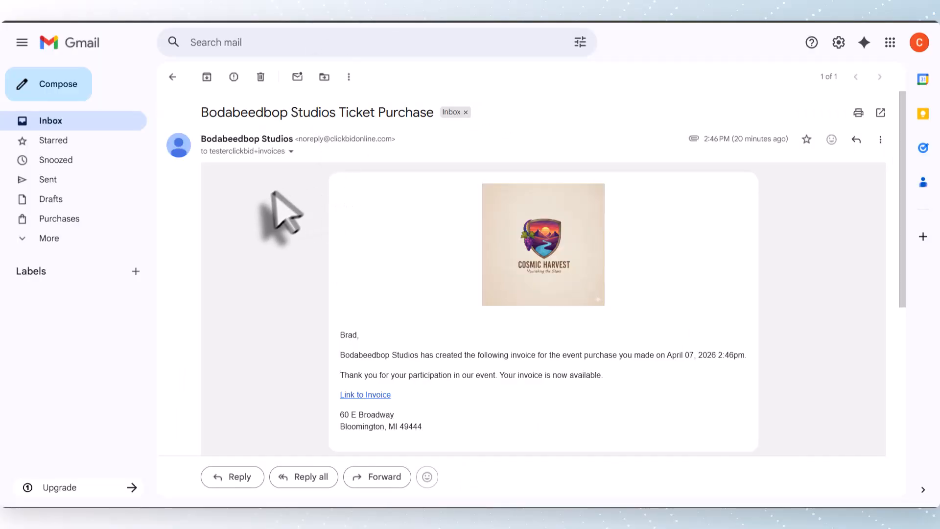
Open the PDF invoice attached to the ticket purchase email and read through it.
scroll(276, 204, down, 3)
scroll(277, 207, down, 2)
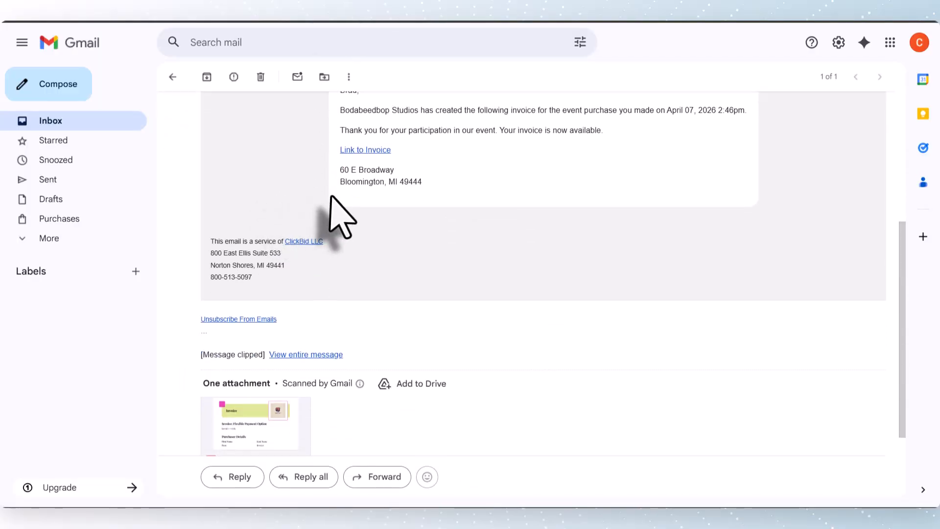
scroll(343, 218, down, 2)
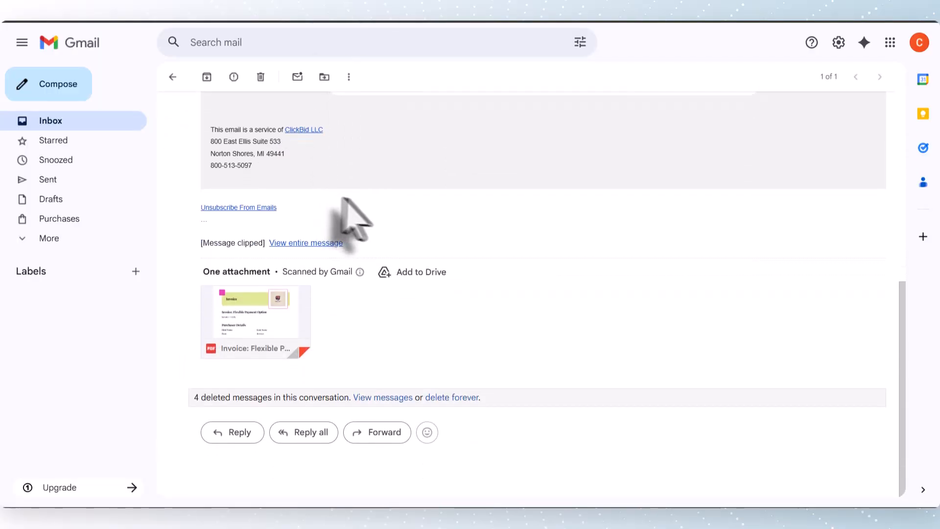
click(265, 322)
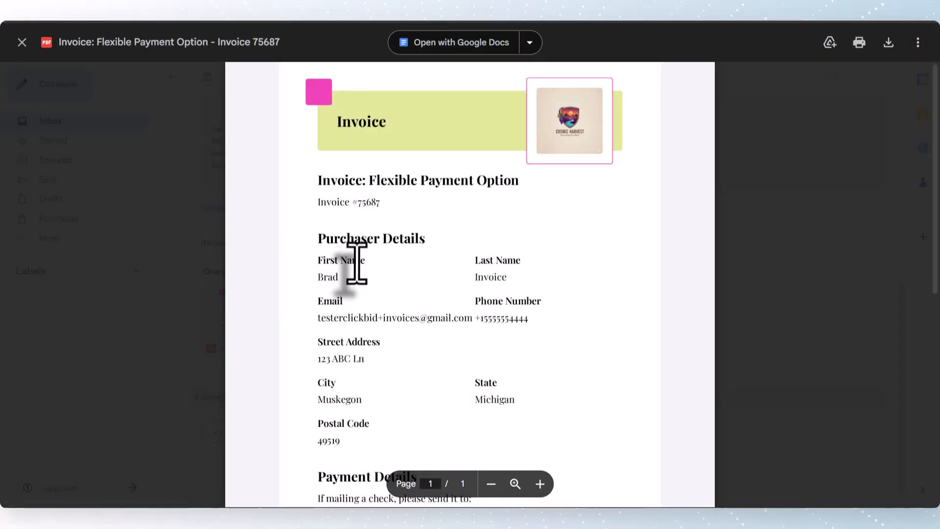
scroll(514, 256, down, 6)
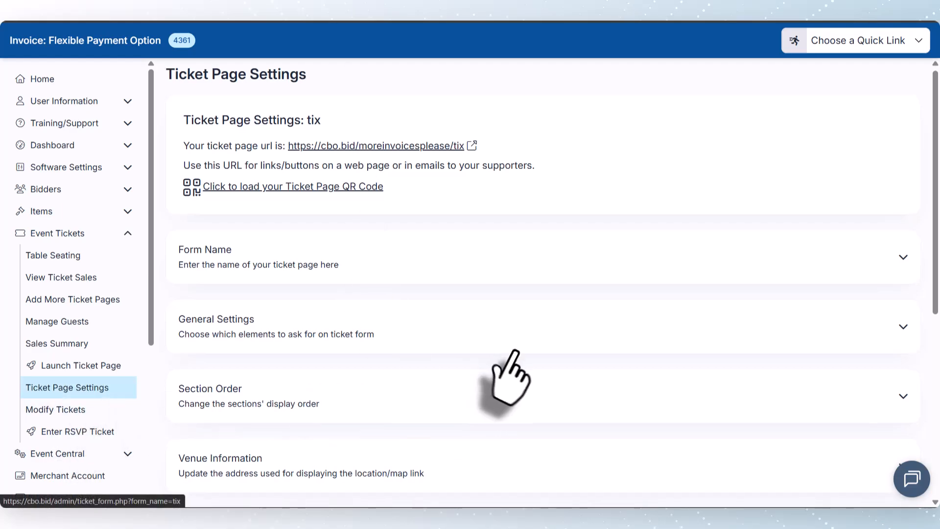
In the ticket page settings, expand Customizable Content and examine the Invoice Email Message and Invoice Additional Information text.
scroll(512, 343, down, 5)
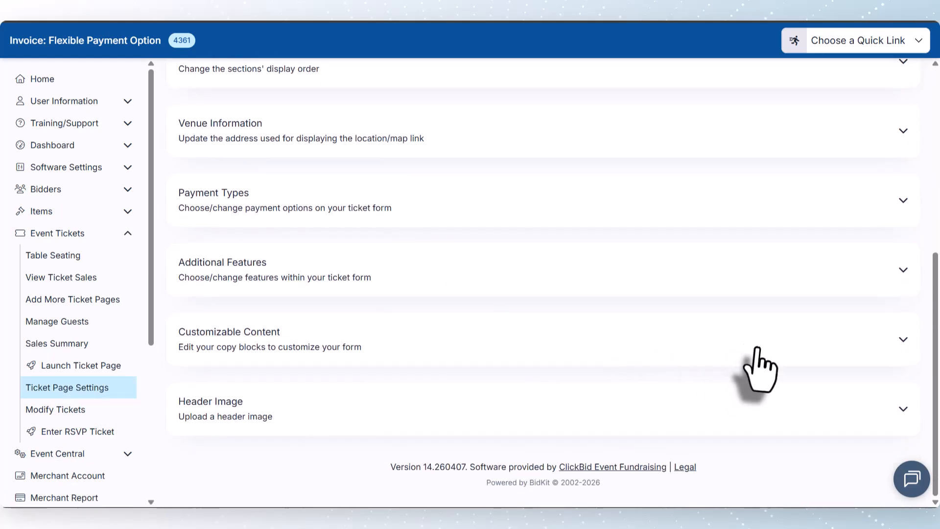
click(748, 349)
scroll(746, 337, down, 10)
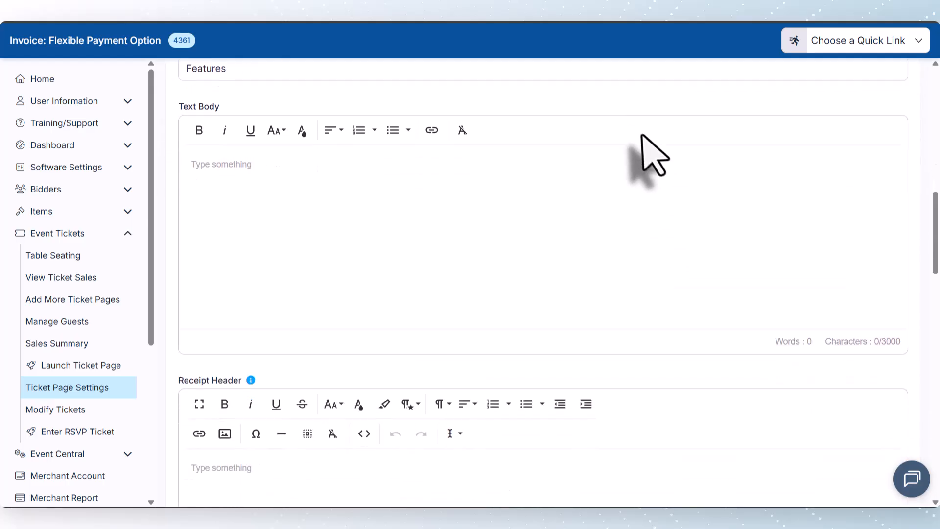
scroll(623, 139, down, 8)
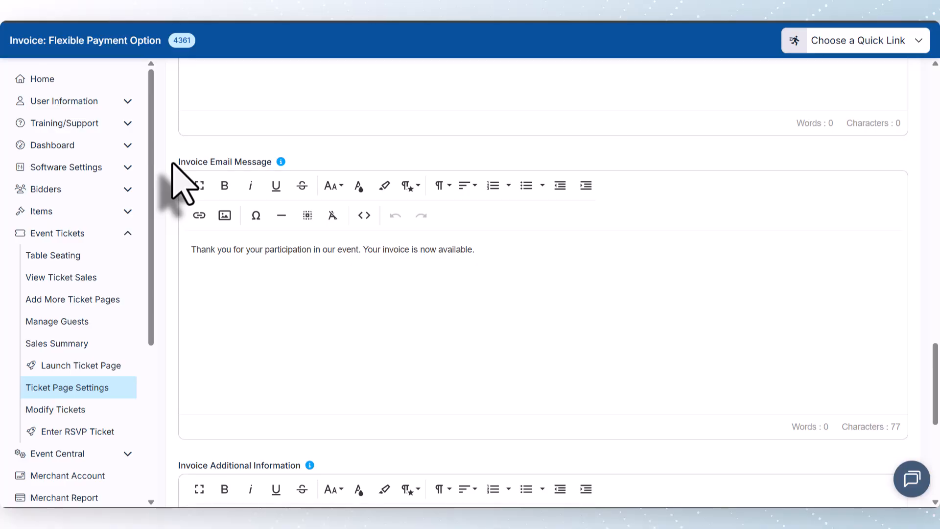
scroll(162, 230, down, 4)
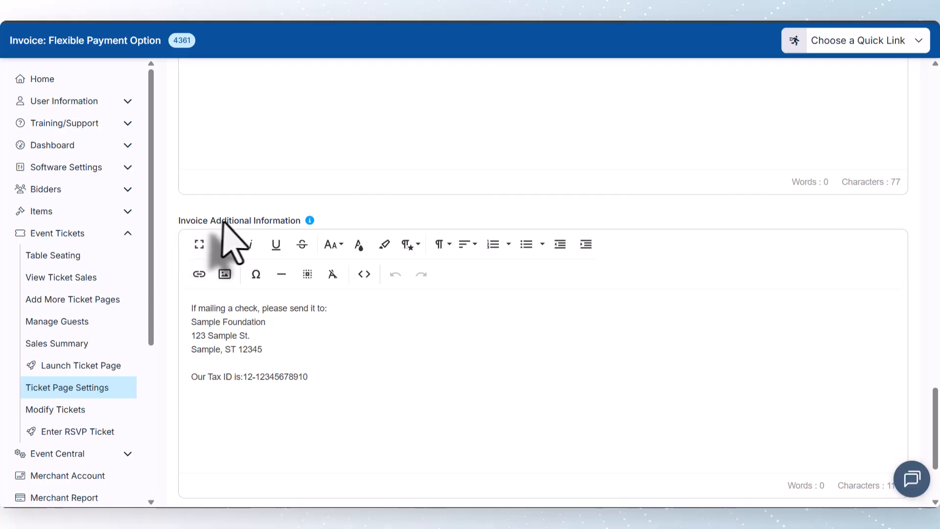
scroll(299, 225, up, 3)
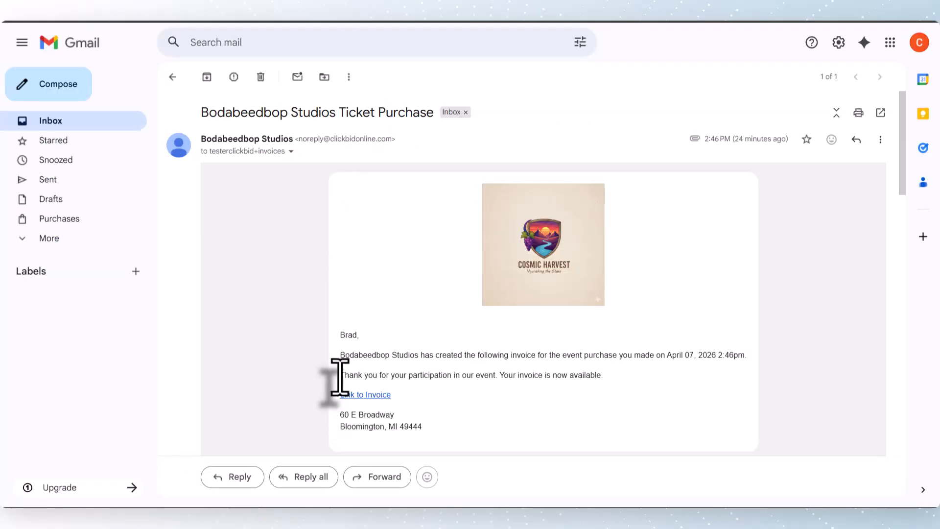
Highlight the invoice message sentence in the Gmail email, and check the online invoice for the additional information.
drag(340, 374, 607, 377)
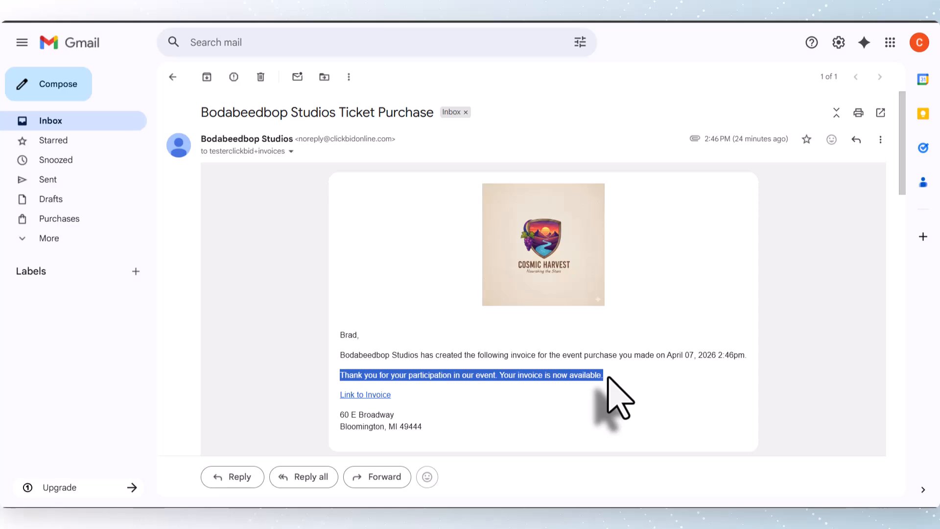
click(606, 377)
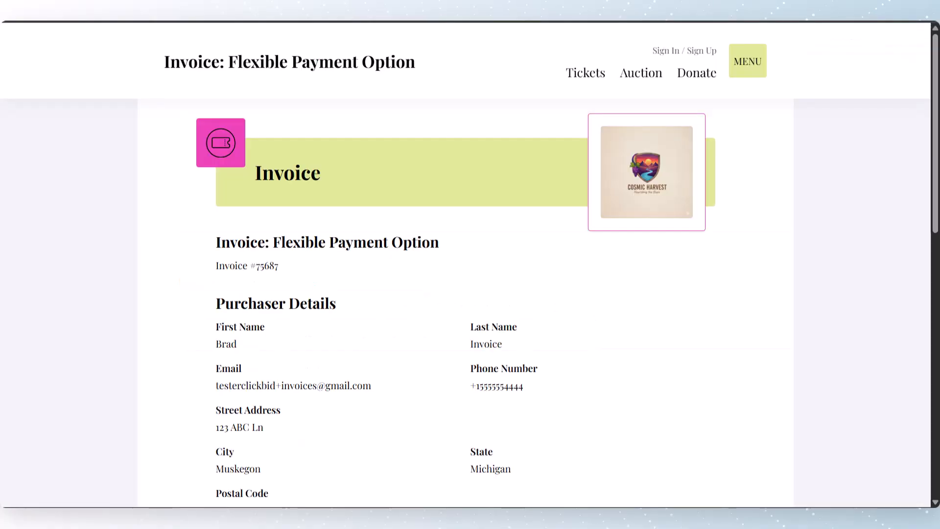
scroll(201, 164, down, 4)
scroll(202, 164, down, 3)
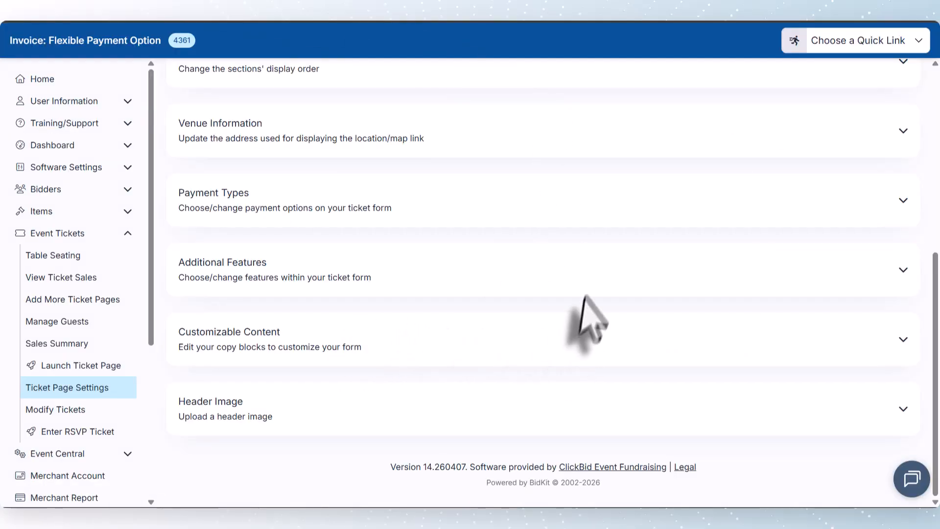
Expand Additional Features in the ticket page settings, check Show Logo on Ticket Page and open the logo editing page.
click(595, 280)
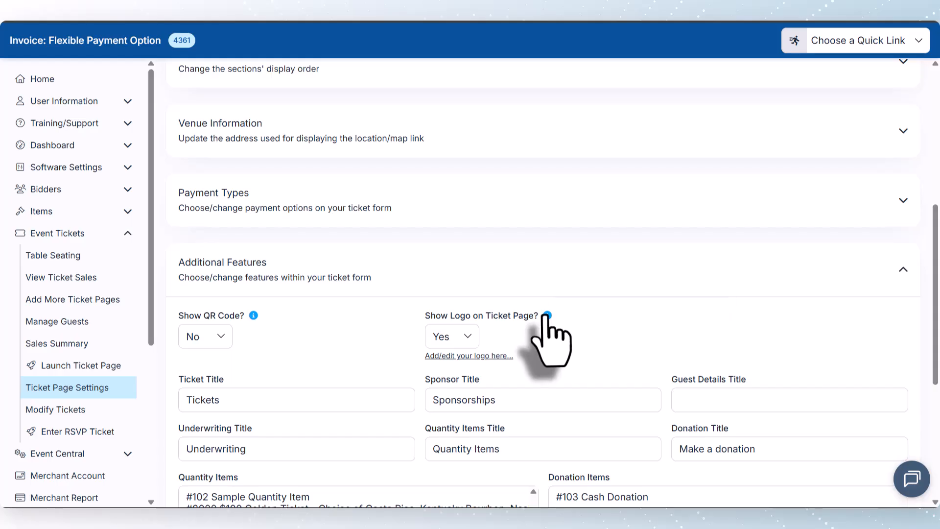
mouse_move(547, 317)
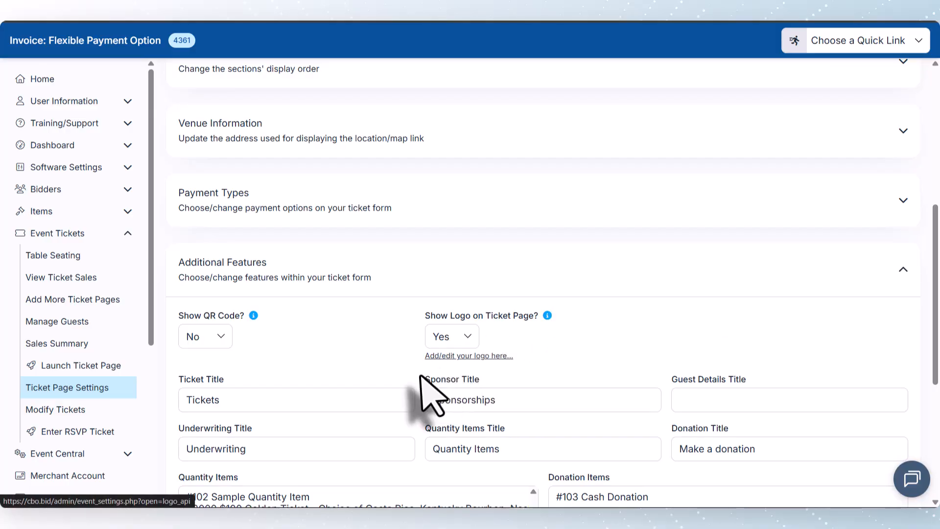
click(460, 356)
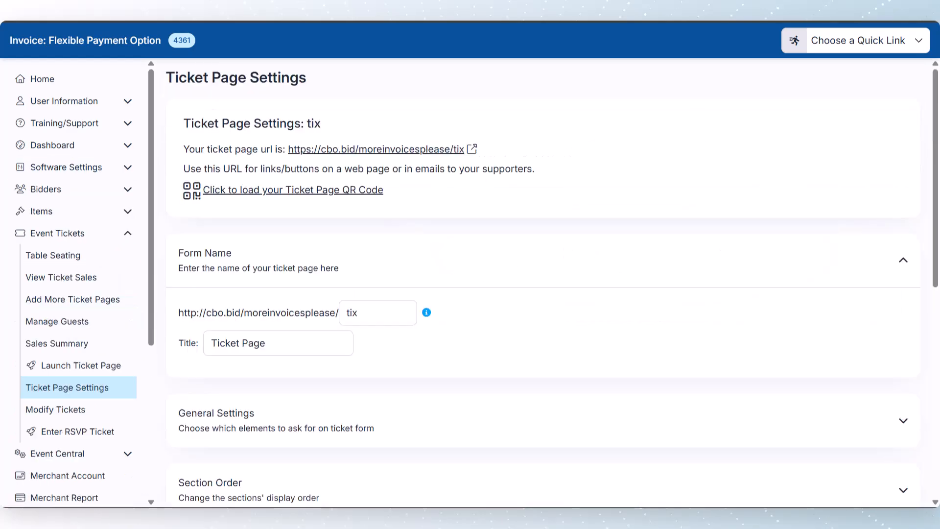
Open the ticket sales list and compare the action options of the first paid invoice sale with those of the unpaid invoice sale.
click(91, 278)
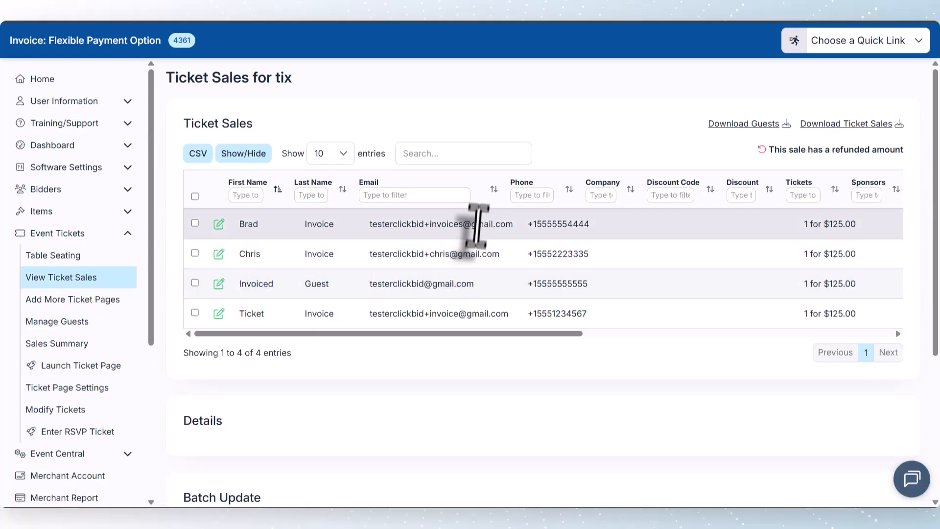
drag(414, 333, 791, 318)
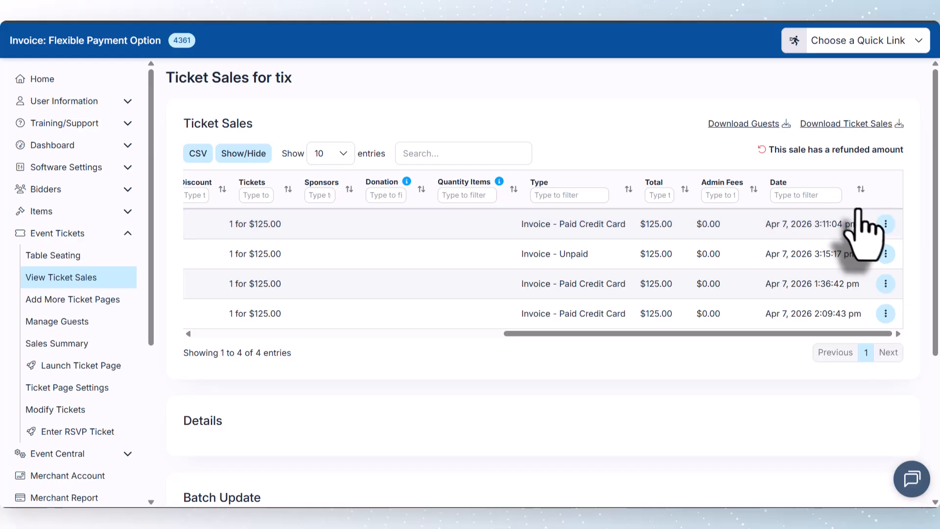
click(885, 224)
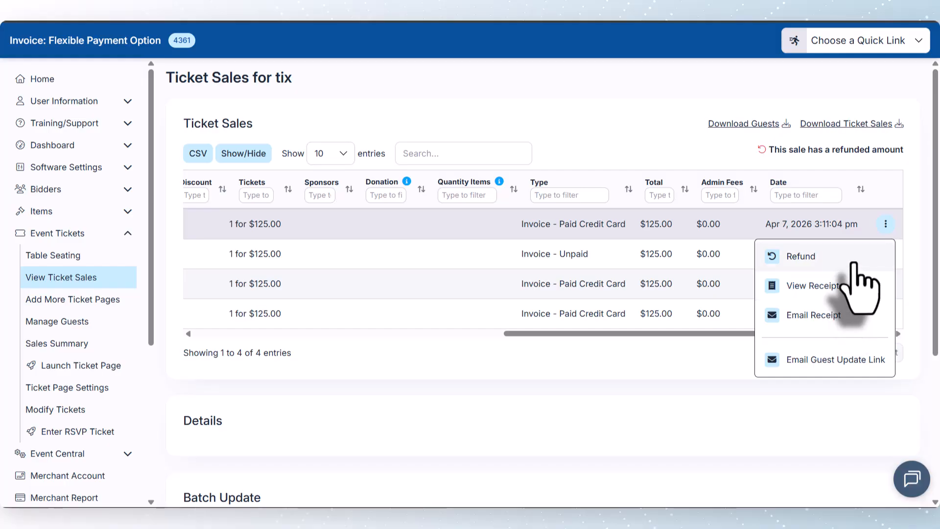
click(885, 225)
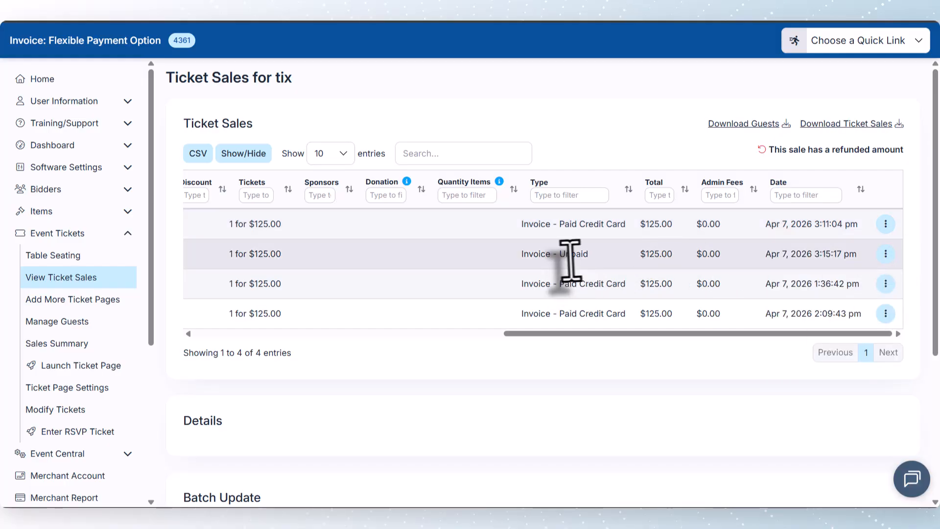
click(885, 254)
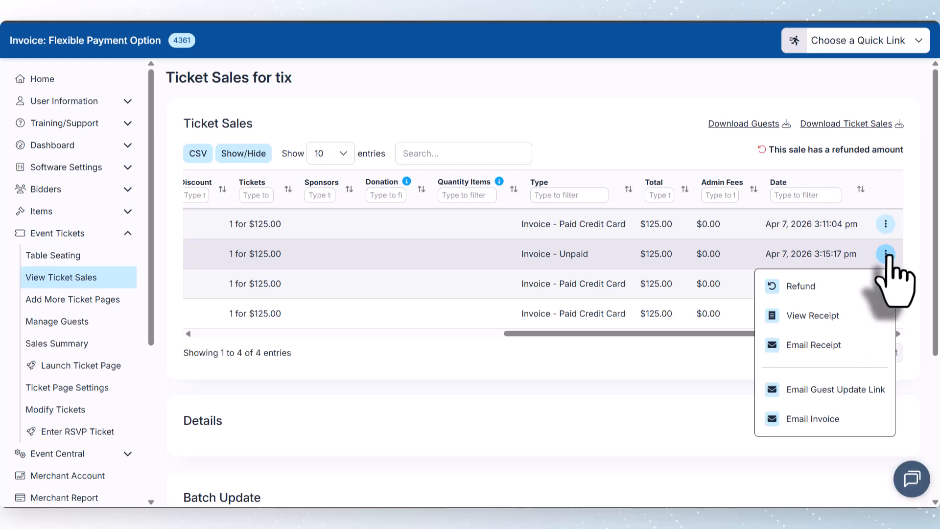
click(881, 424)
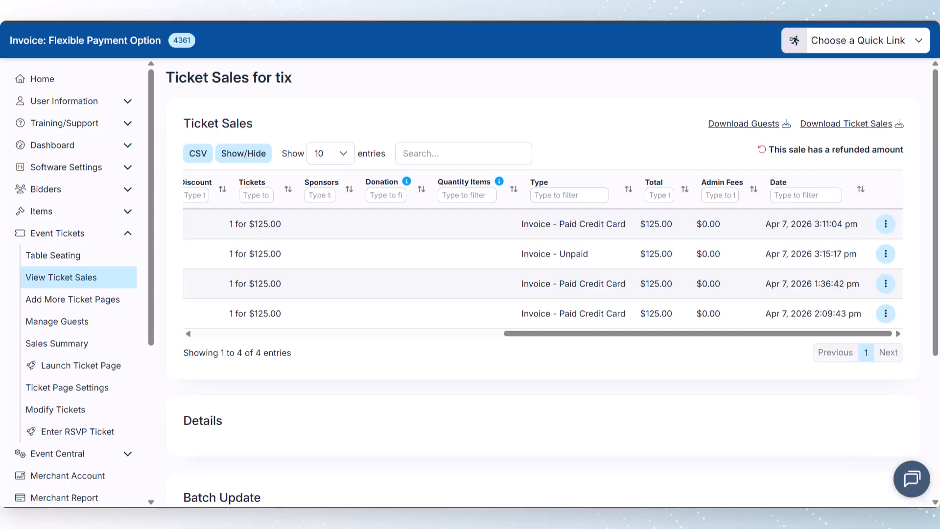
Open the details of the unpaid invoice sale and email its invoice to the purchaser.
drag(612, 333, 262, 357)
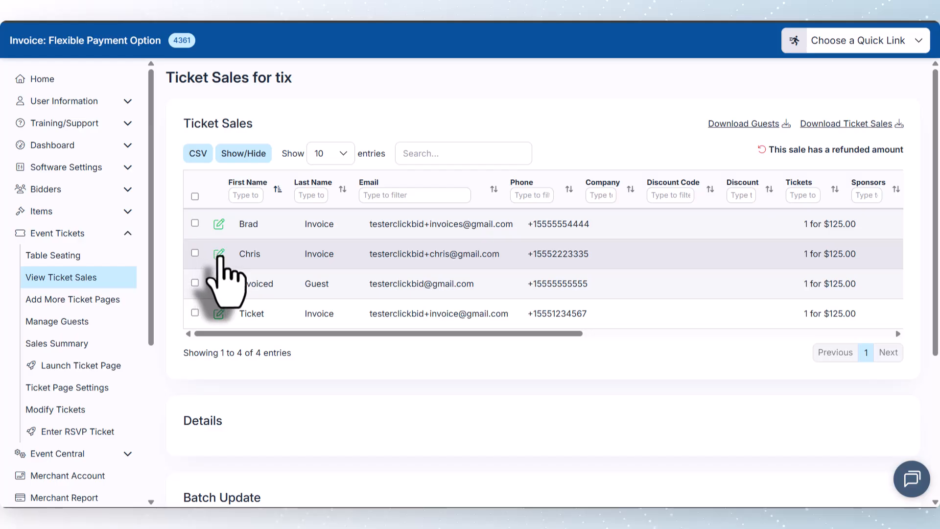
click(219, 254)
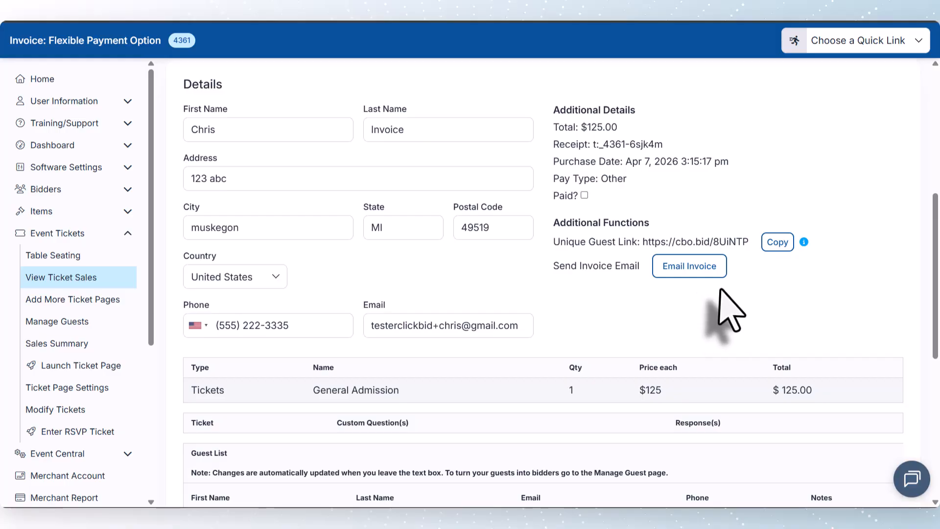
click(717, 264)
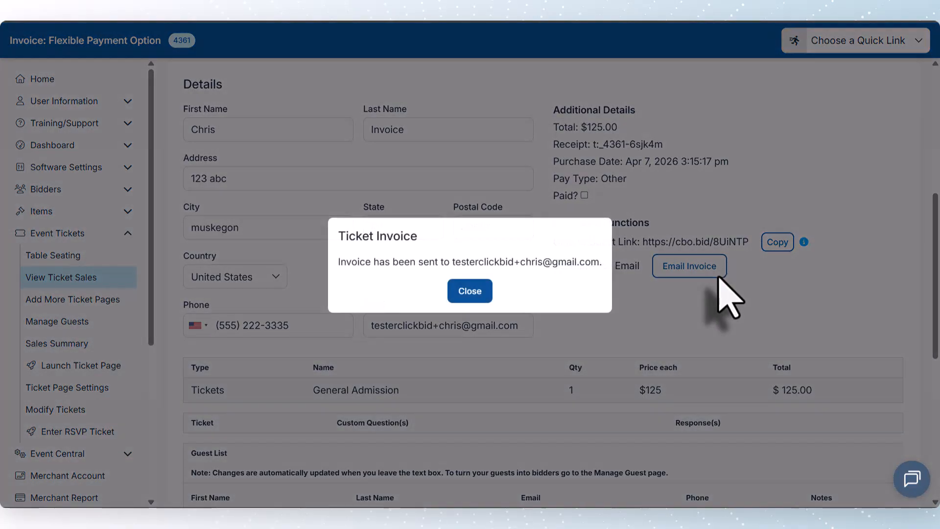
click(484, 298)
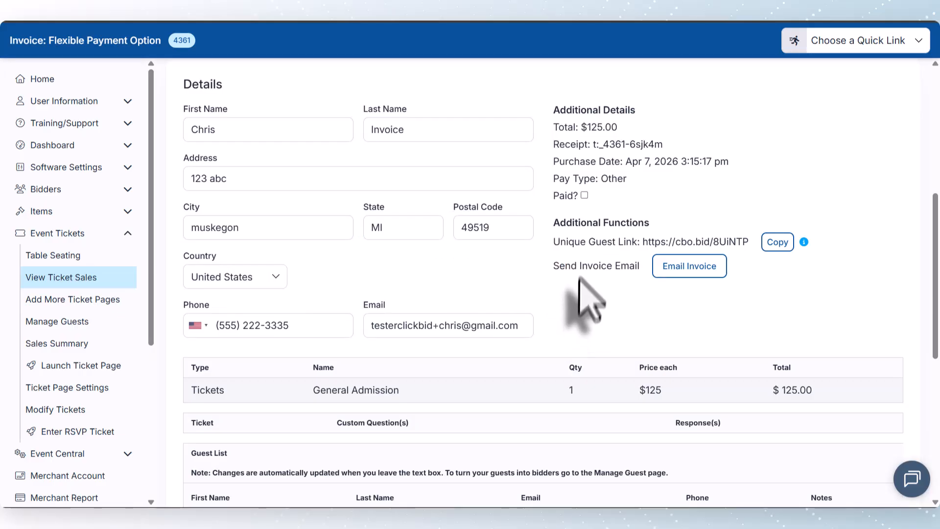
Mark the opened invoice sale as paid, reload the ticket sales list and check the sale's payment type.
click(584, 197)
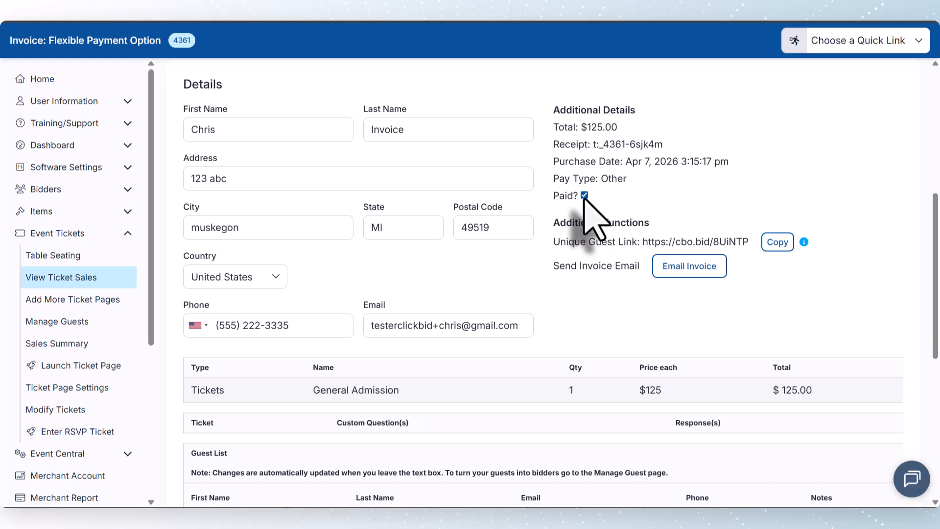
scroll(668, 237, up, 7)
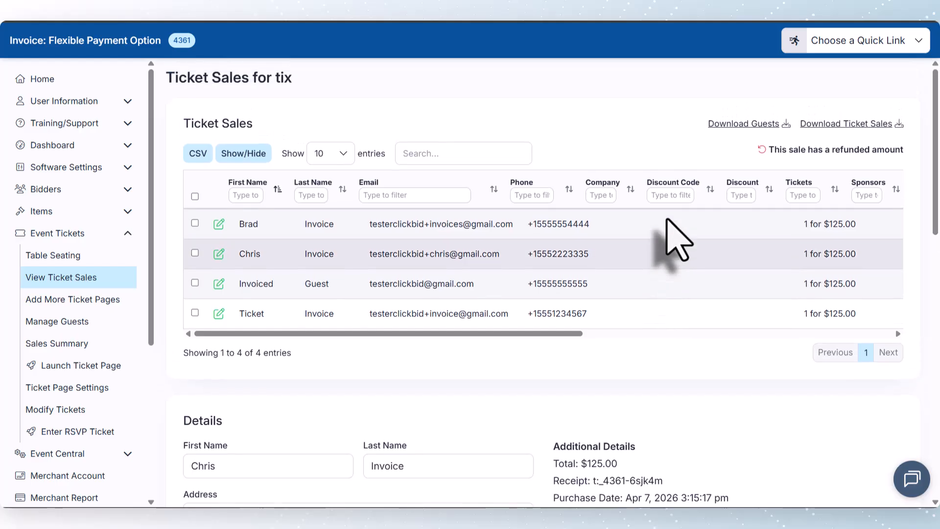
click(49, 0)
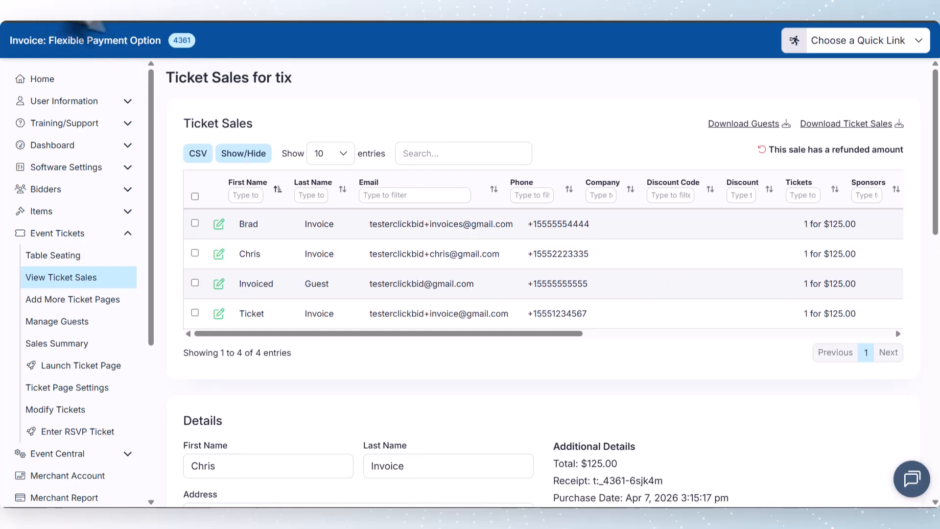
drag(435, 334, 753, 344)
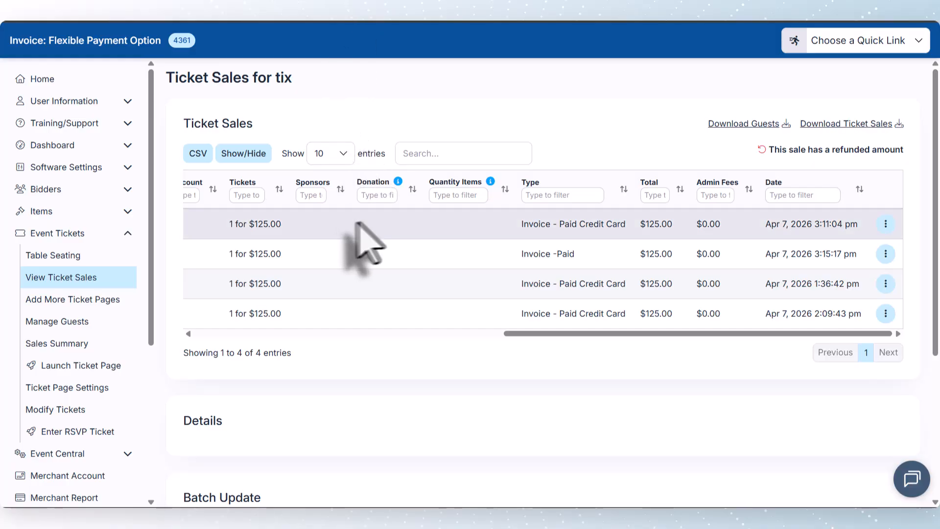
drag(540, 334, 221, 348)
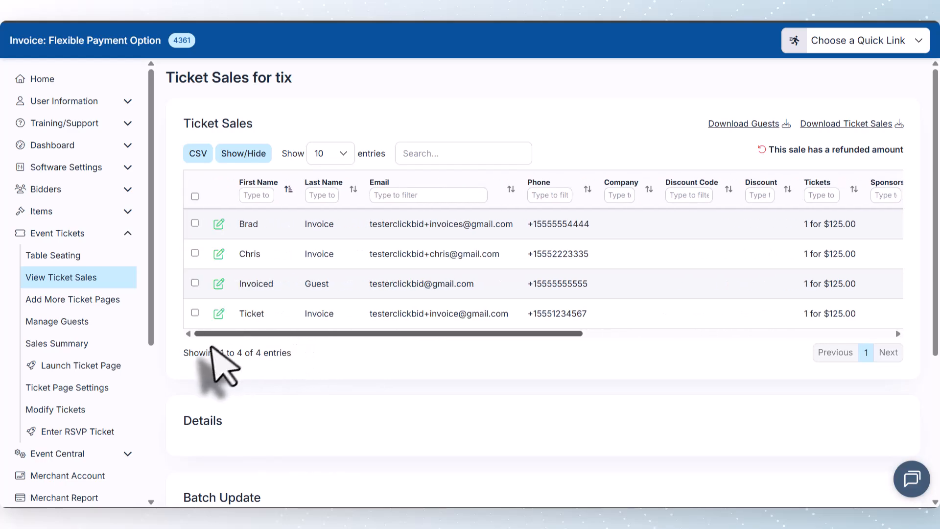
click(195, 223)
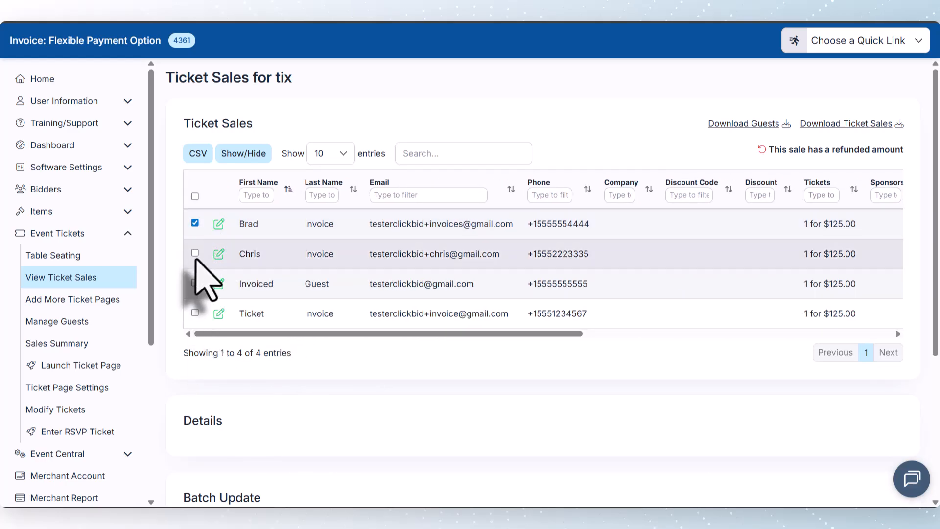
click(195, 253)
click(195, 283)
click(194, 314)
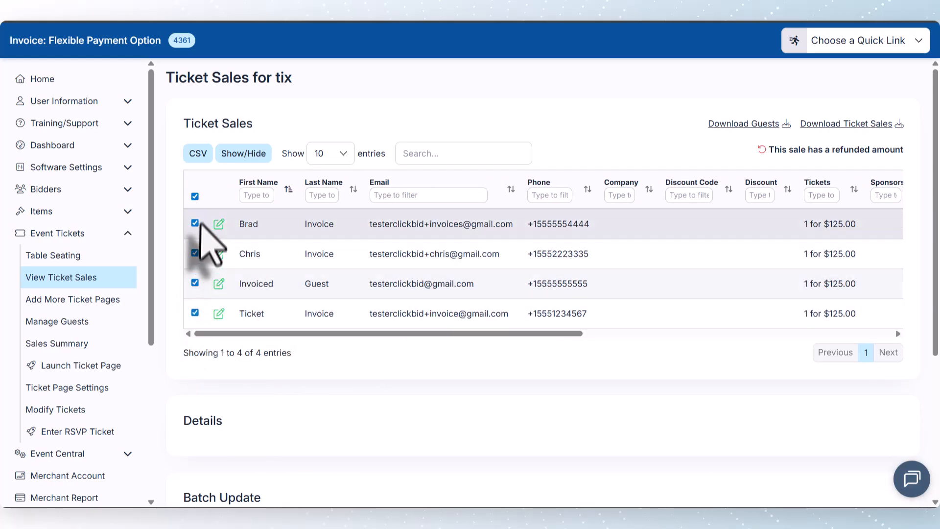
click(195, 196)
Batch-send the invoice payment link for the first two ticket sales, entering "Send Invoice" as confirmation.
click(194, 223)
click(194, 253)
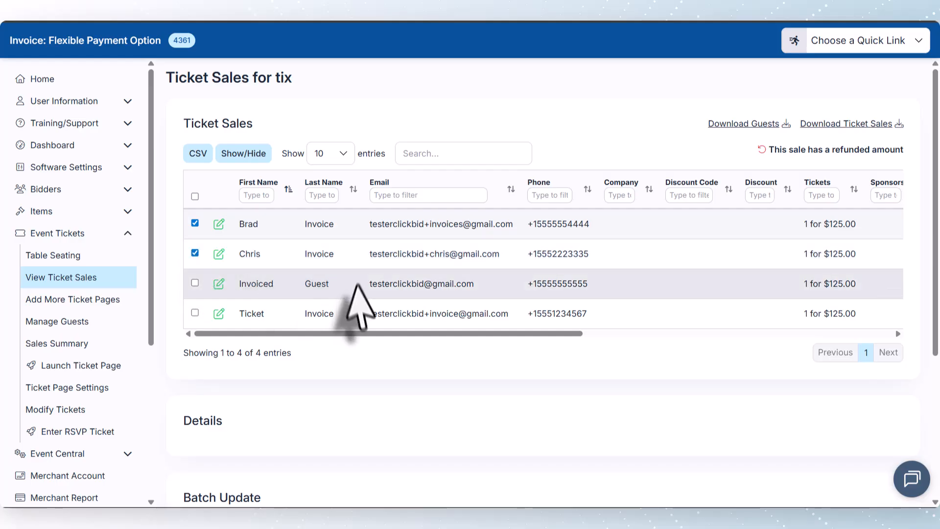
scroll(416, 407, down, 5)
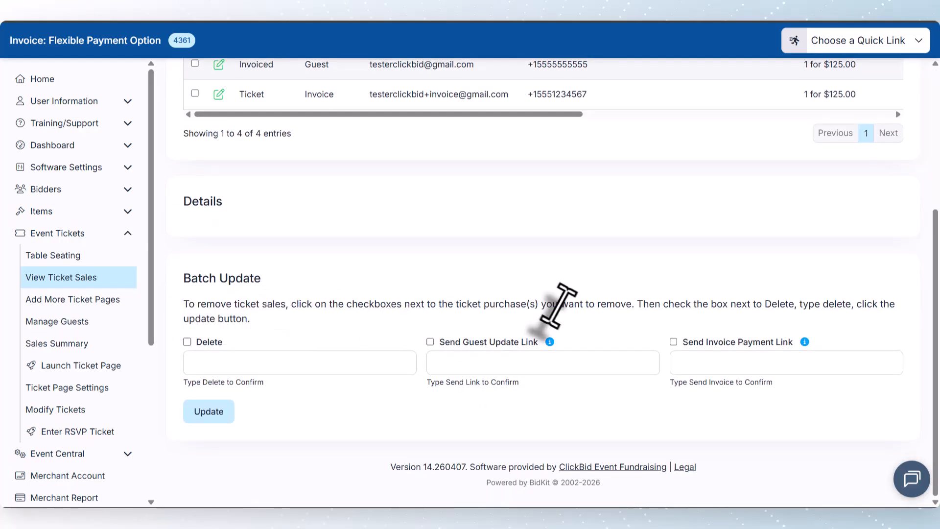
click(674, 342)
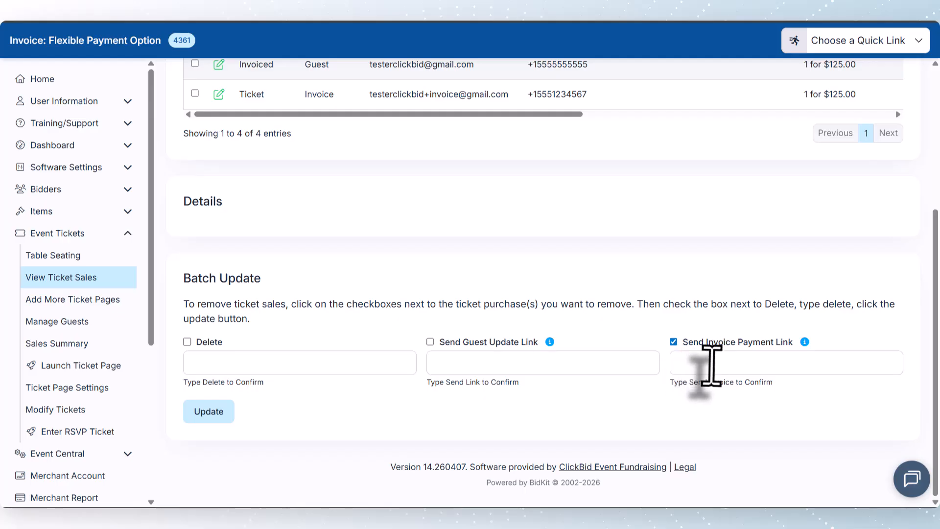
click(710, 363)
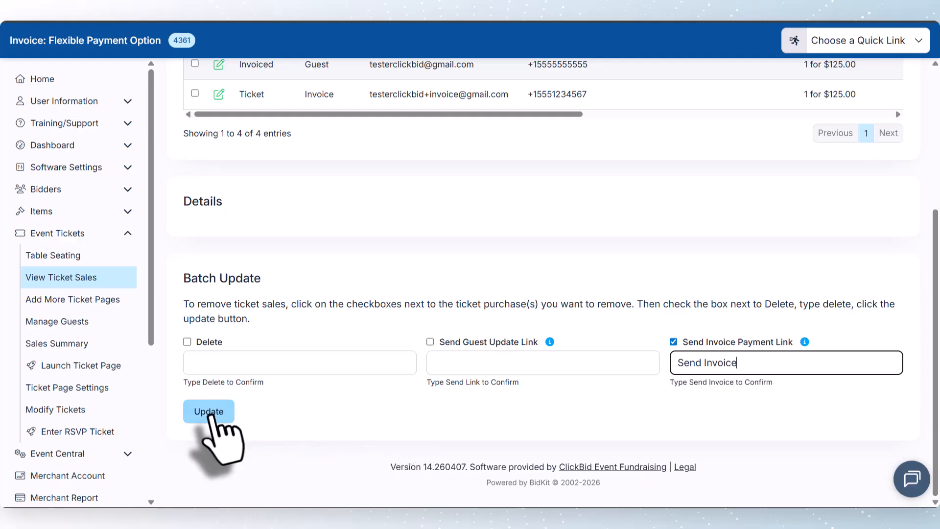
click(210, 412)
click(437, 296)
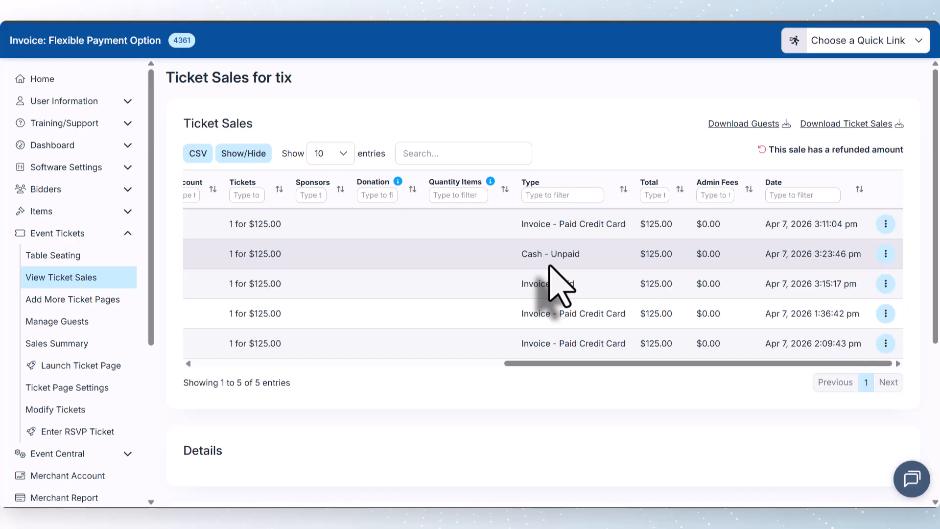
Check the unpaid cash sale's action options, mark the sale as paid in its details, and revert that mark.
click(885, 254)
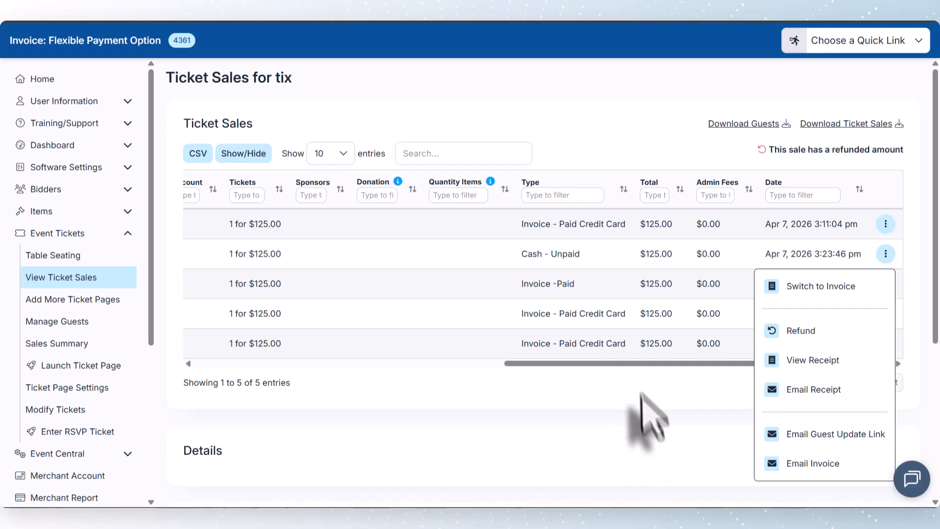
drag(644, 363, 314, 362)
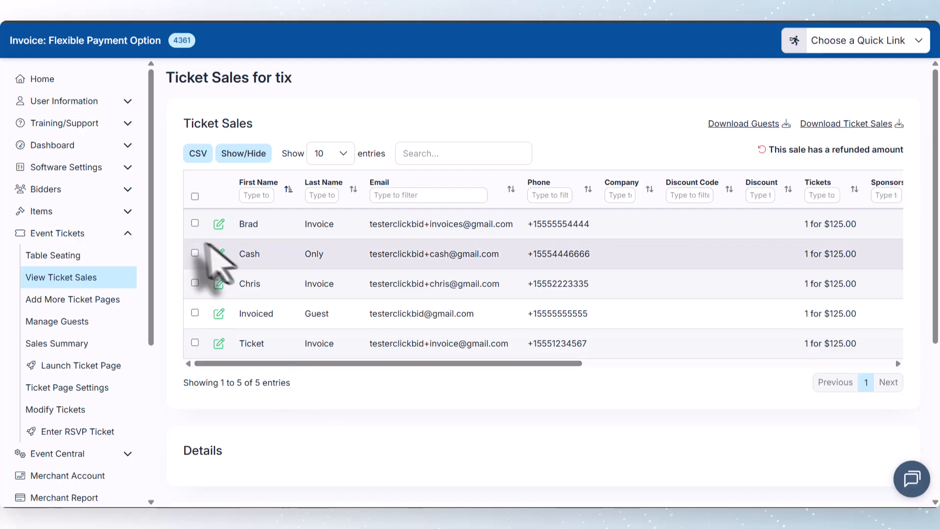
click(219, 257)
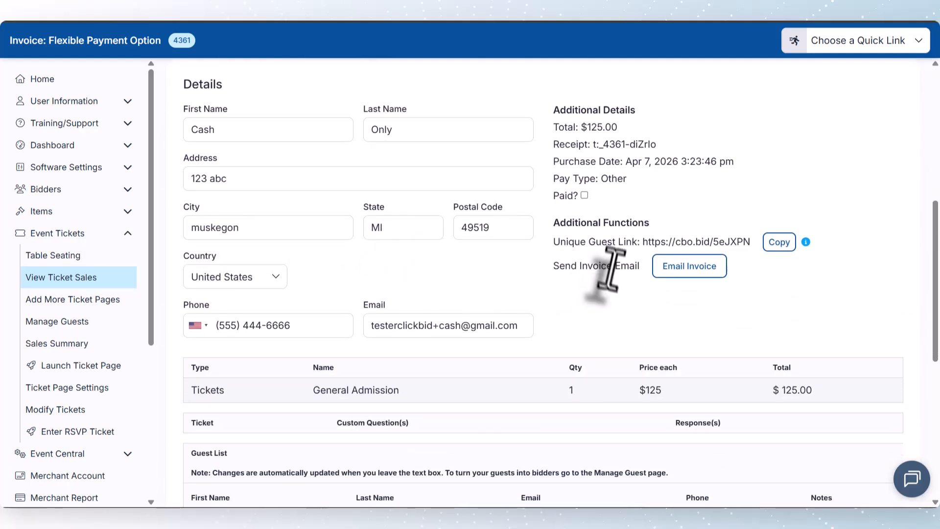
click(584, 195)
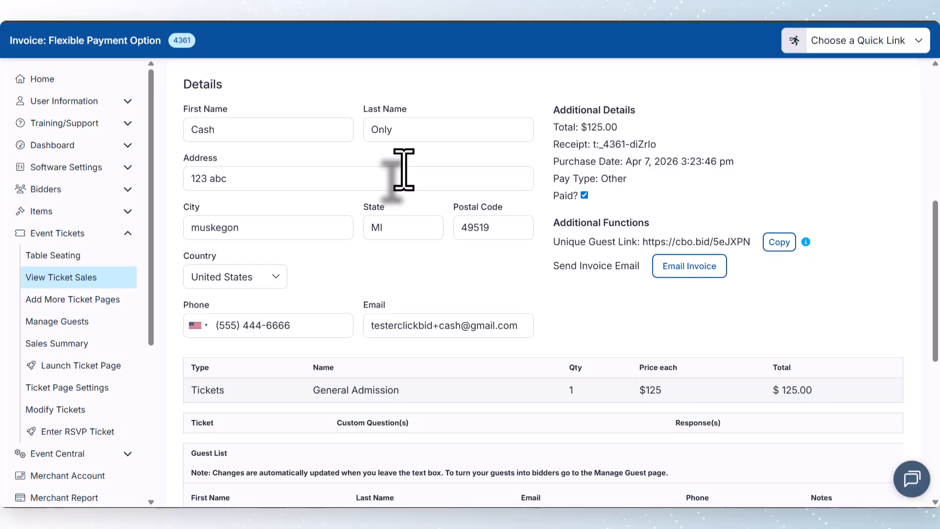
click(583, 196)
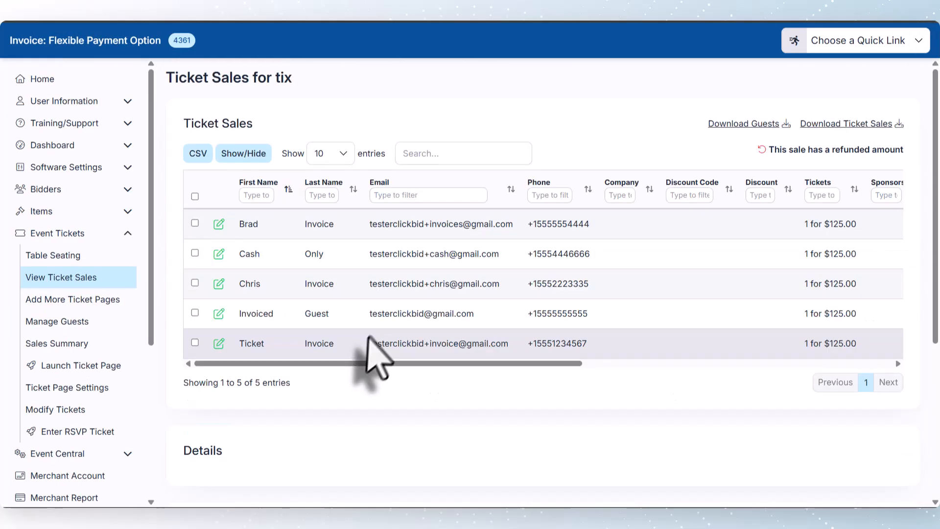
Email an invoice for the unpaid cash sale from its row actions and dismiss the notice.
drag(296, 363, 606, 362)
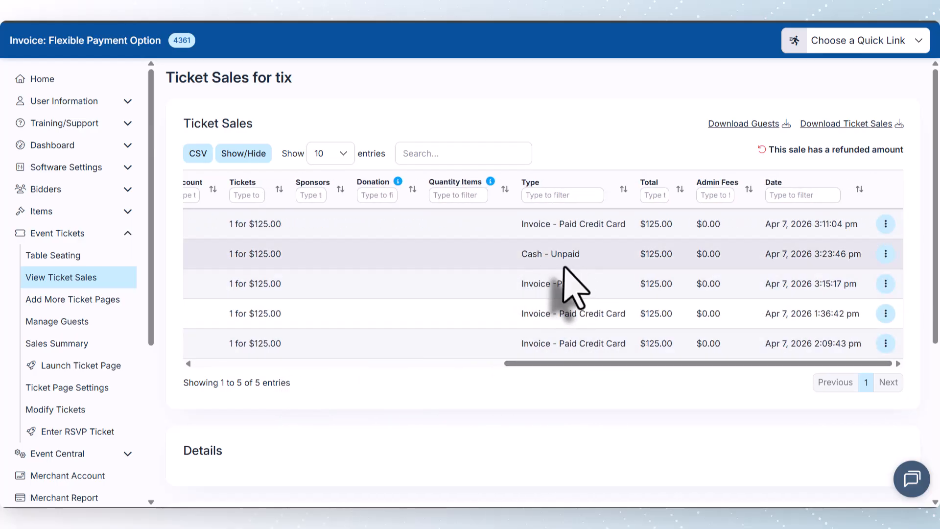
click(884, 253)
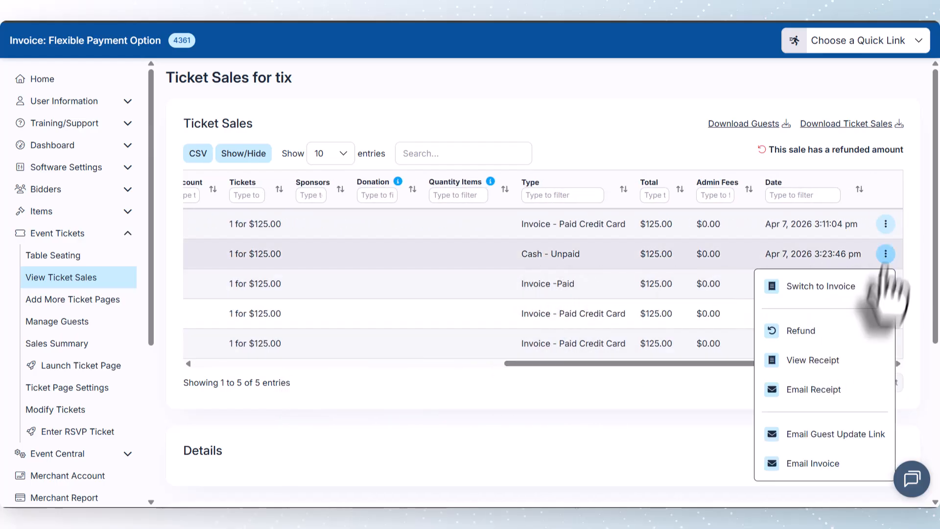
click(844, 463)
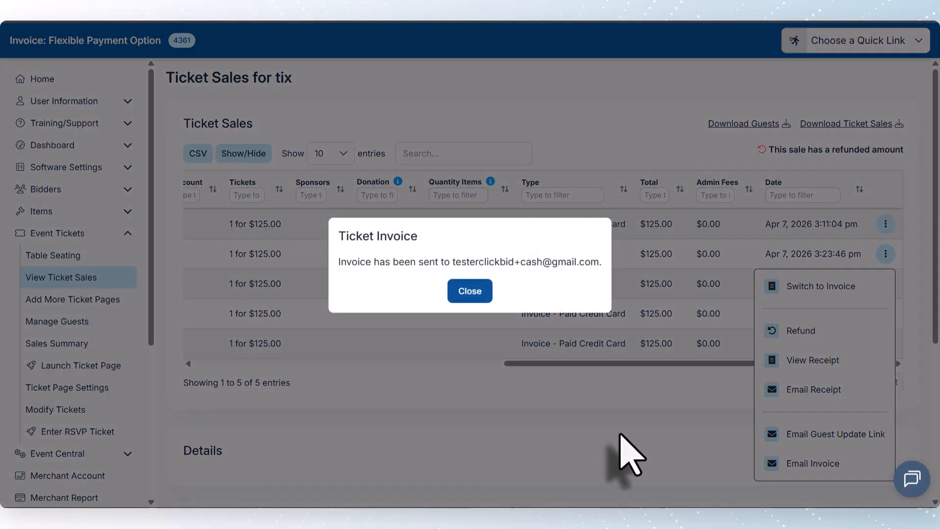
click(470, 291)
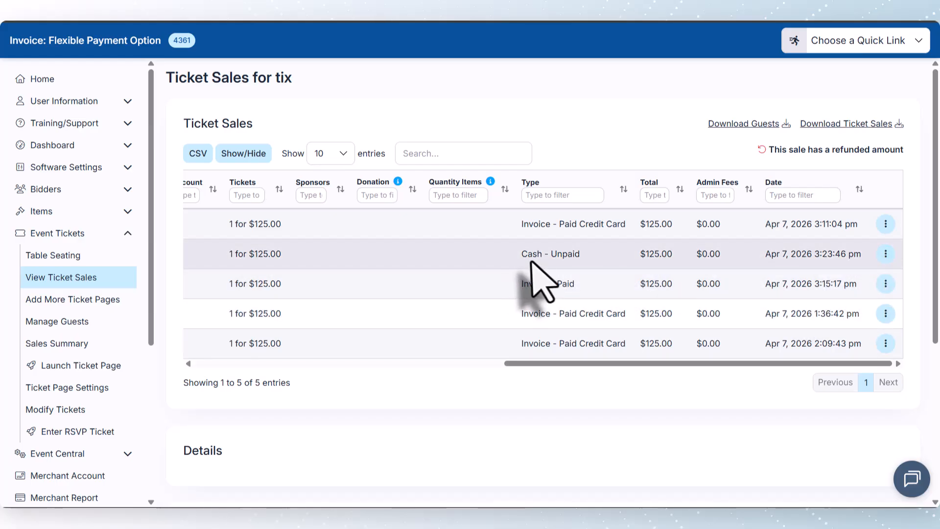
Switch the unpaid cash sale to an invoice and confirm the change.
click(885, 254)
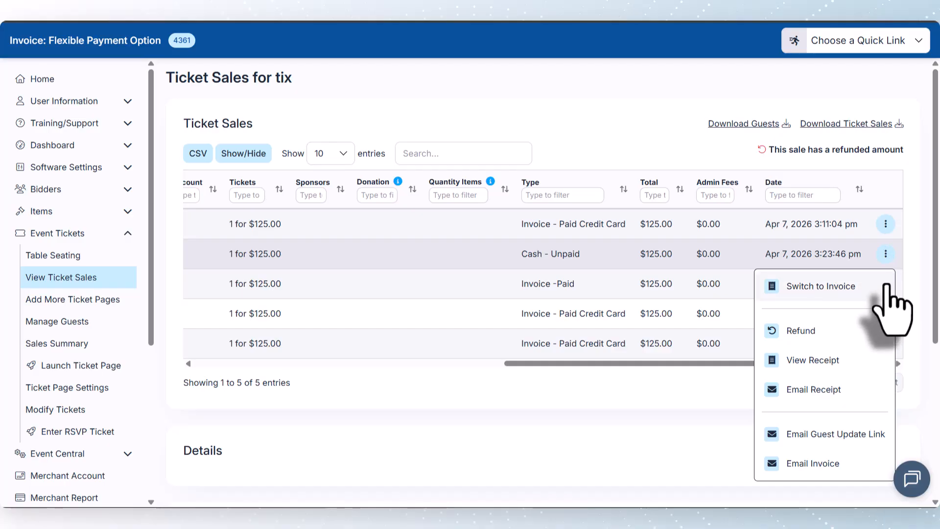
click(886, 288)
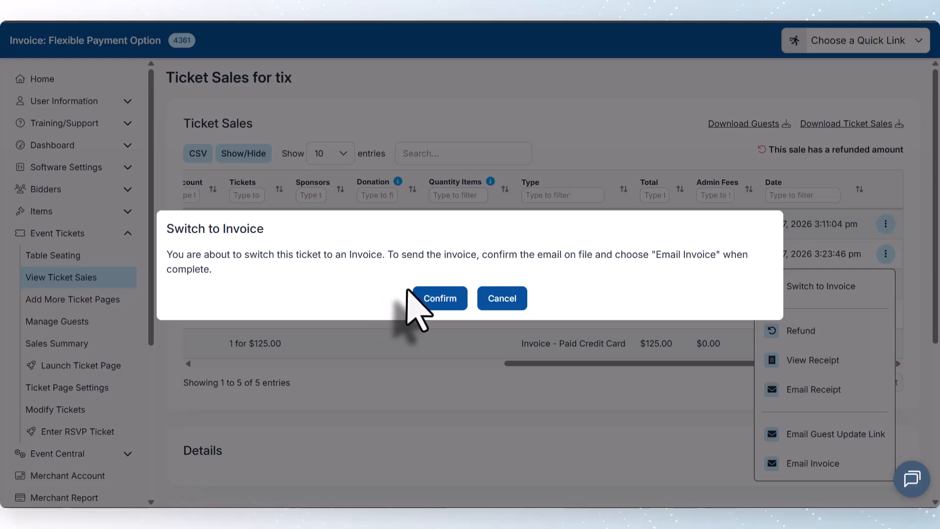
click(432, 298)
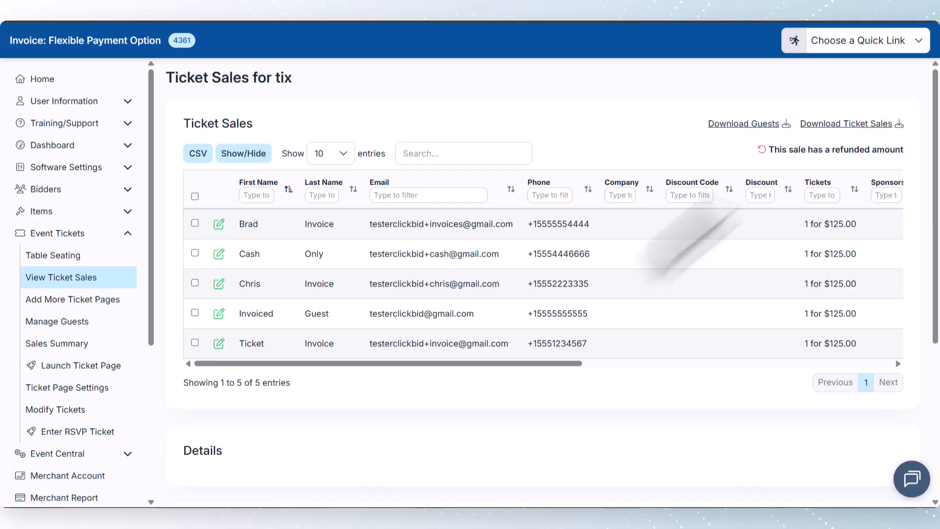
Check the switched sale's payment type and examine the action options of the invoice sale that was manually marked paid.
drag(539, 365, 842, 363)
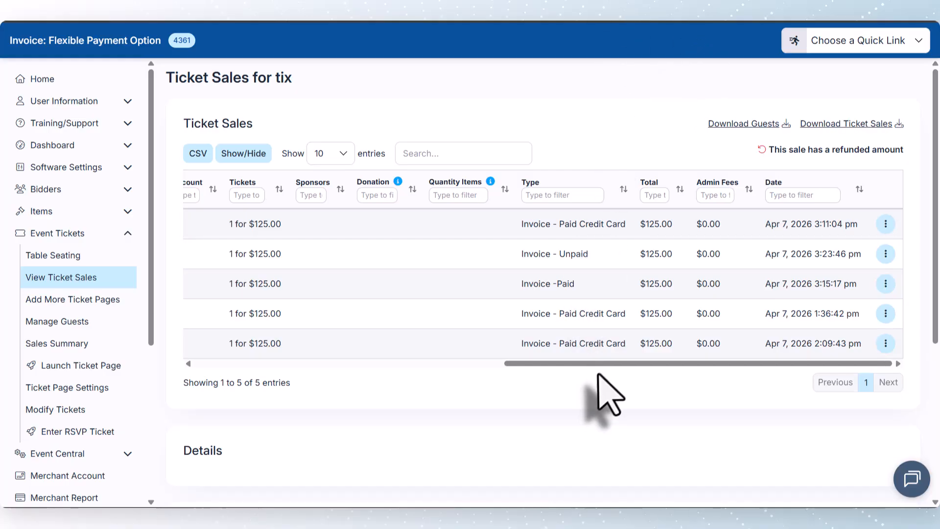
click(885, 284)
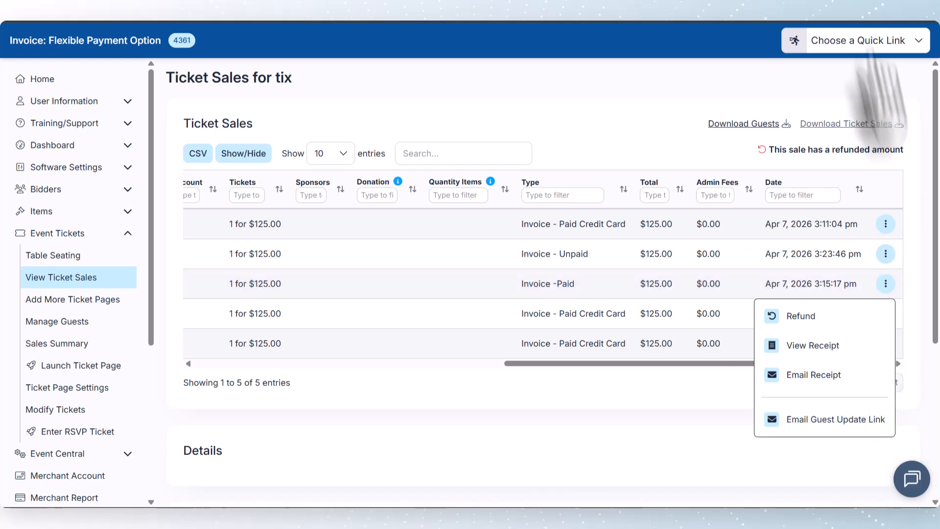
key(Escape)
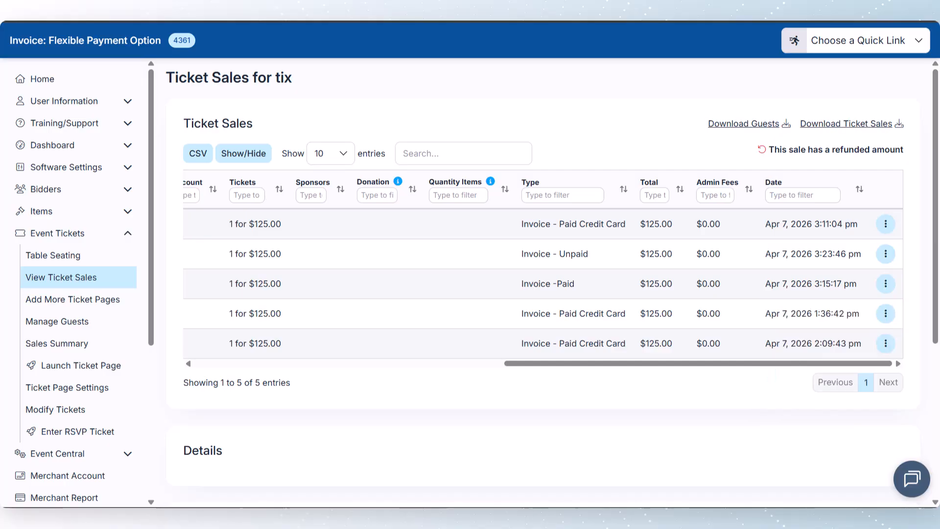